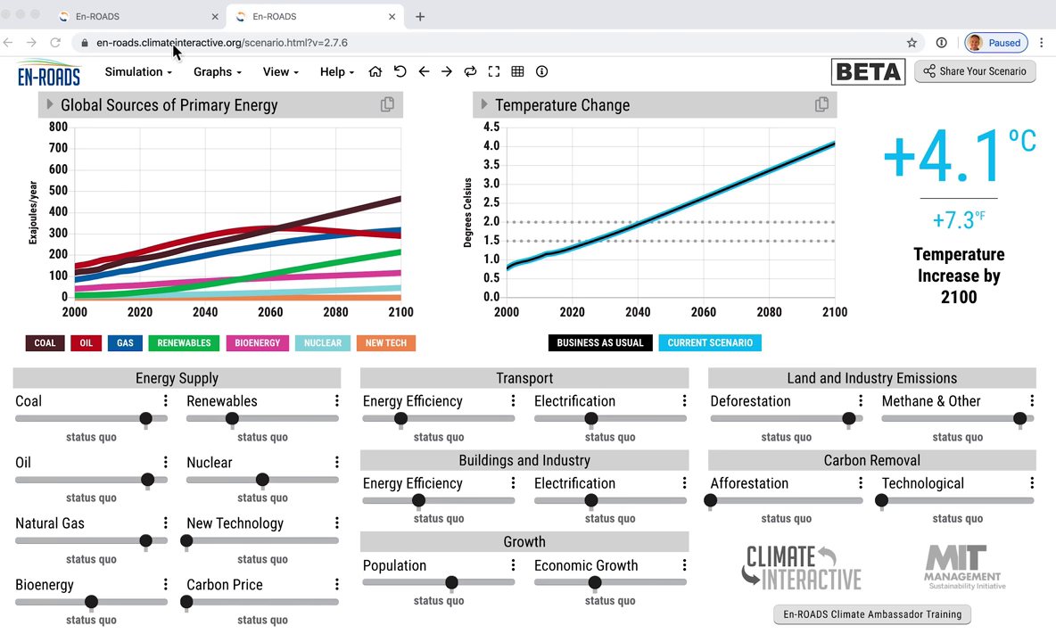
Step: Switch to the development version (2.7.11), try a very high carbon price, and bring it back down to low
click(148, 27)
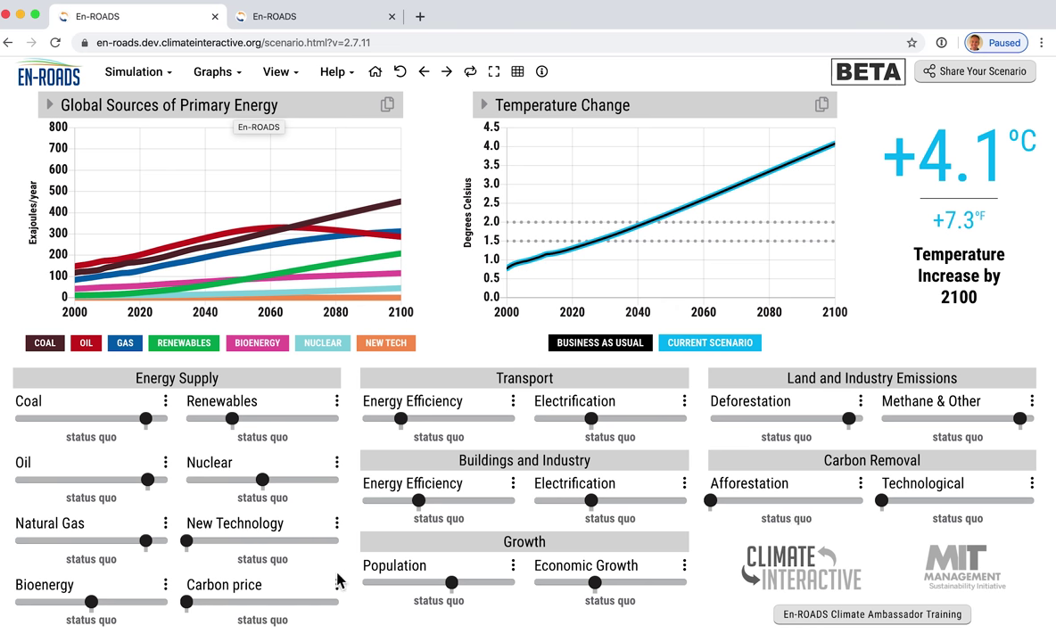
click(277, 604)
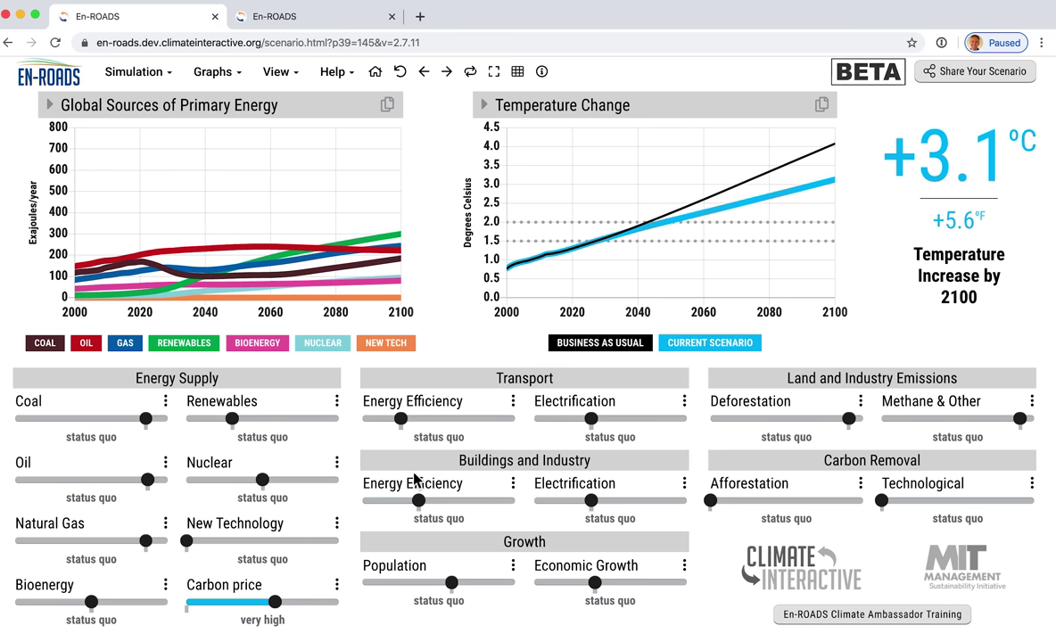
click(189, 604)
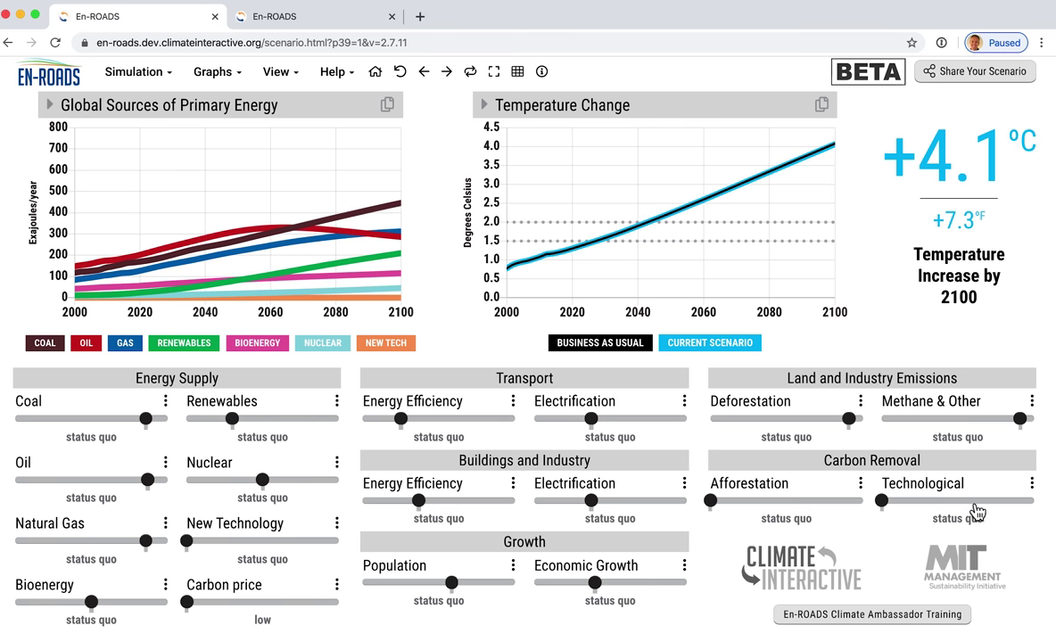
Step: Show Greenhouse Gas Net Emissions by Gas as the second graph and set technological carbon removal to low growth
click(528, 79)
click(782, 299)
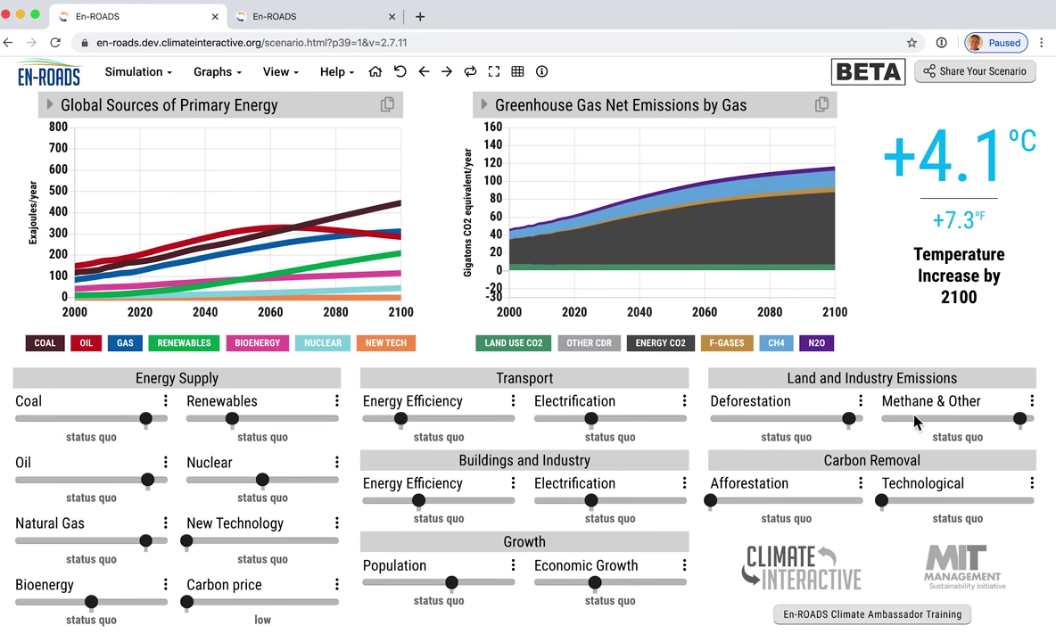
click(944, 504)
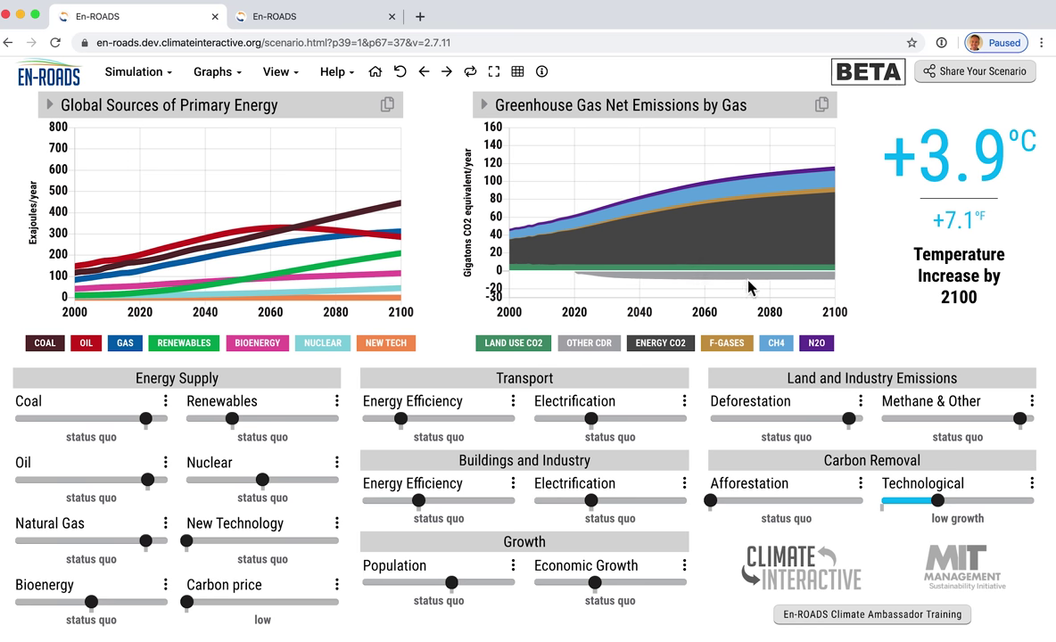
mouse_move(740, 282)
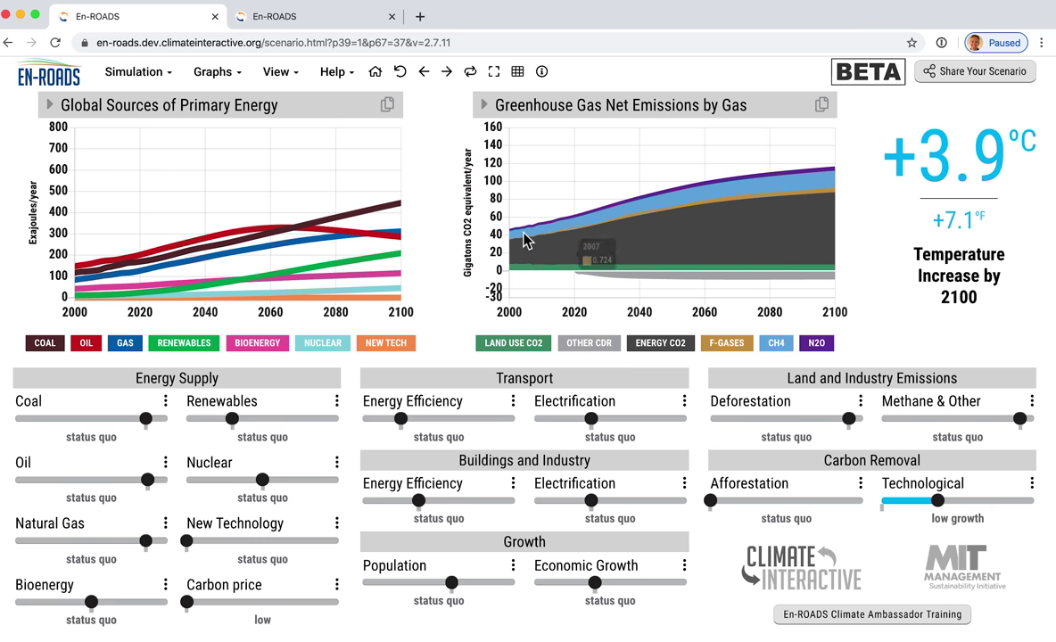
Step: Open the large right graph in its own window and resize both windows so they sit side by side
click(278, 78)
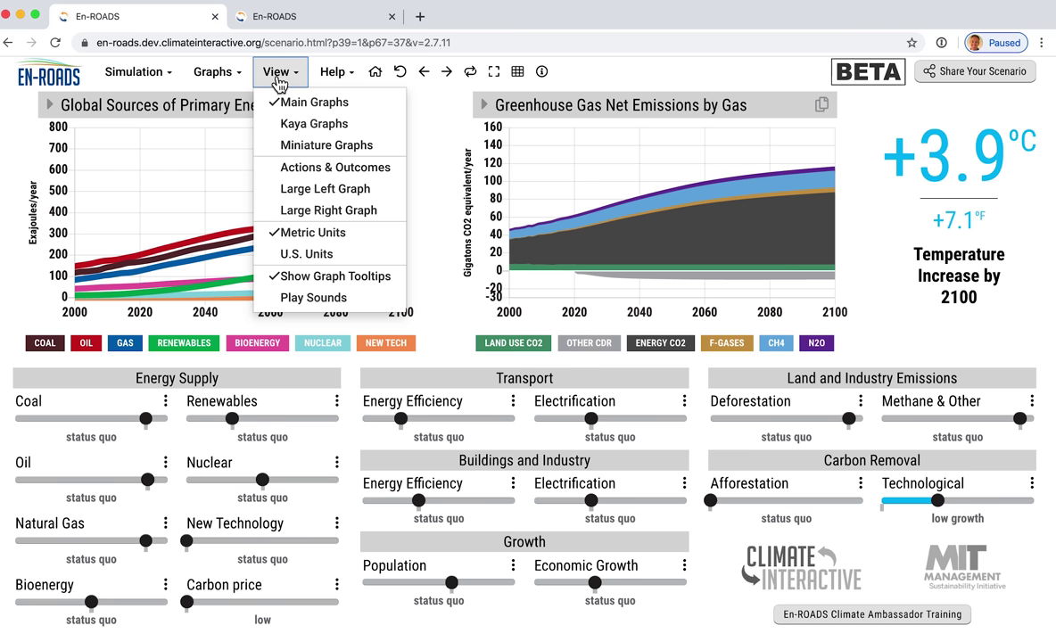
click(320, 211)
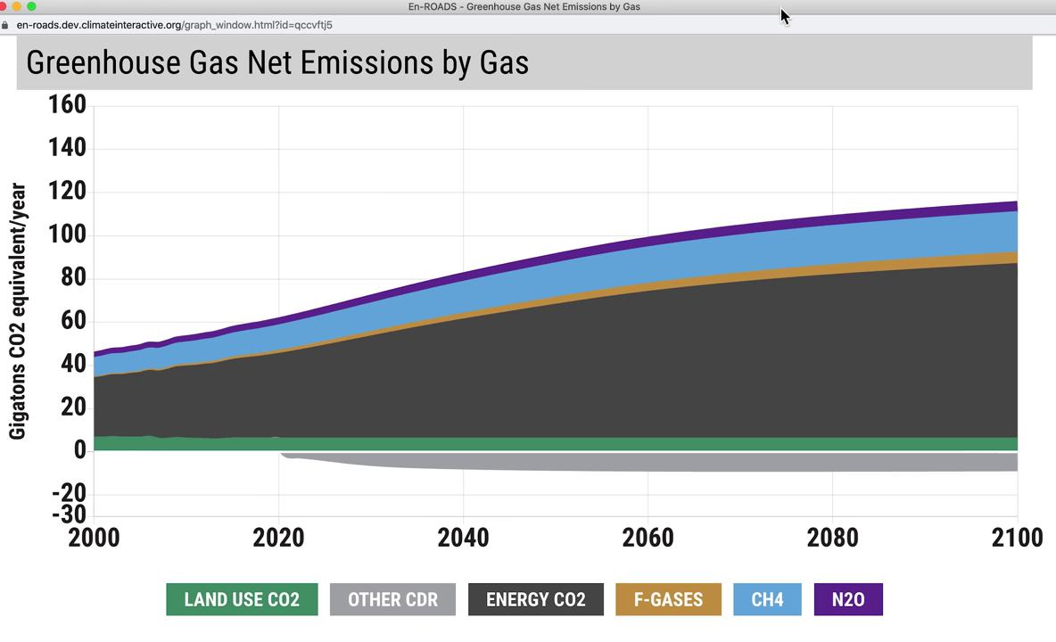
drag(766, 11, 747, 11)
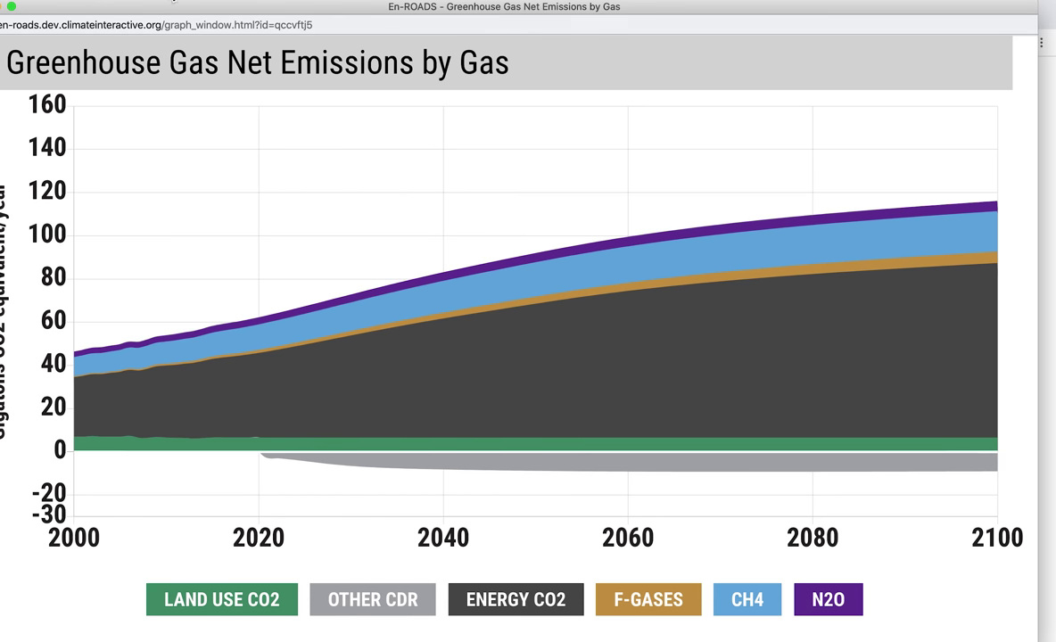
drag(76, 11, 91, 11)
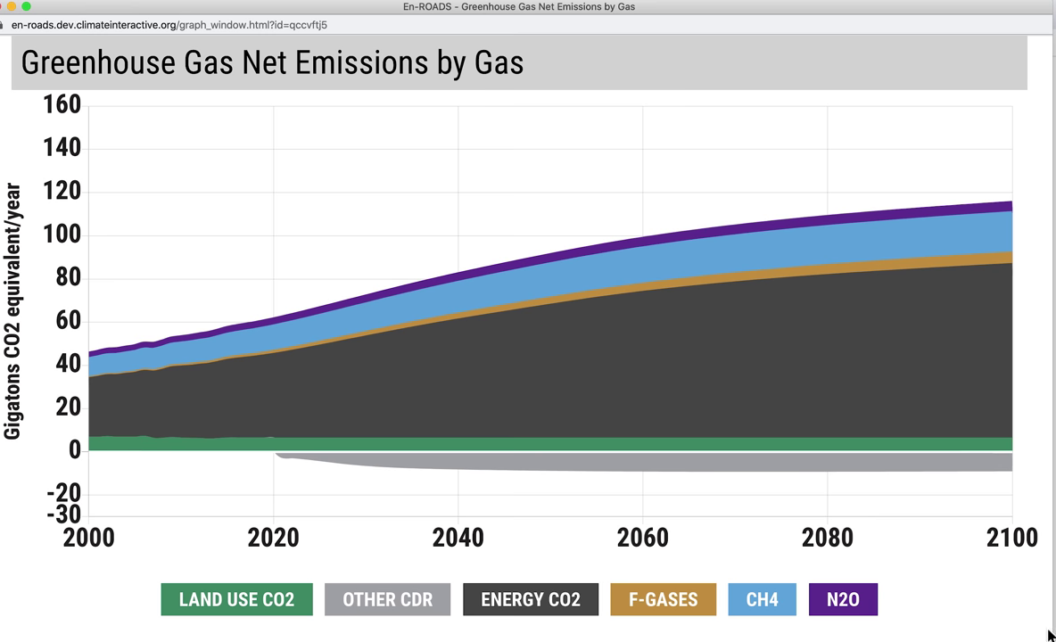
drag(1051, 634, 416, 538)
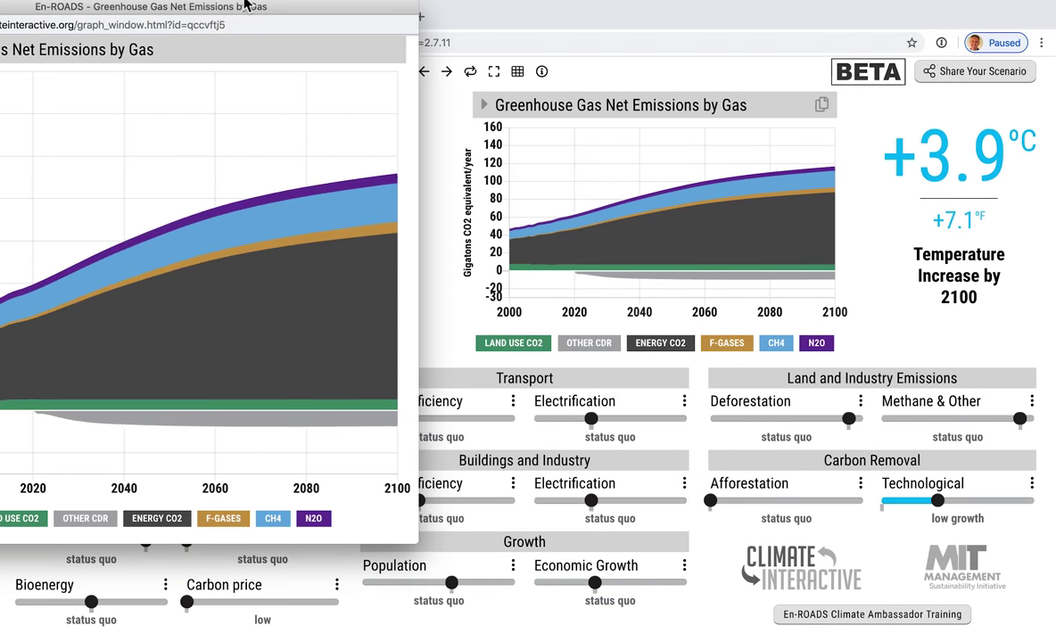
drag(245, 12, 840, 50)
drag(1013, 585, 963, 629)
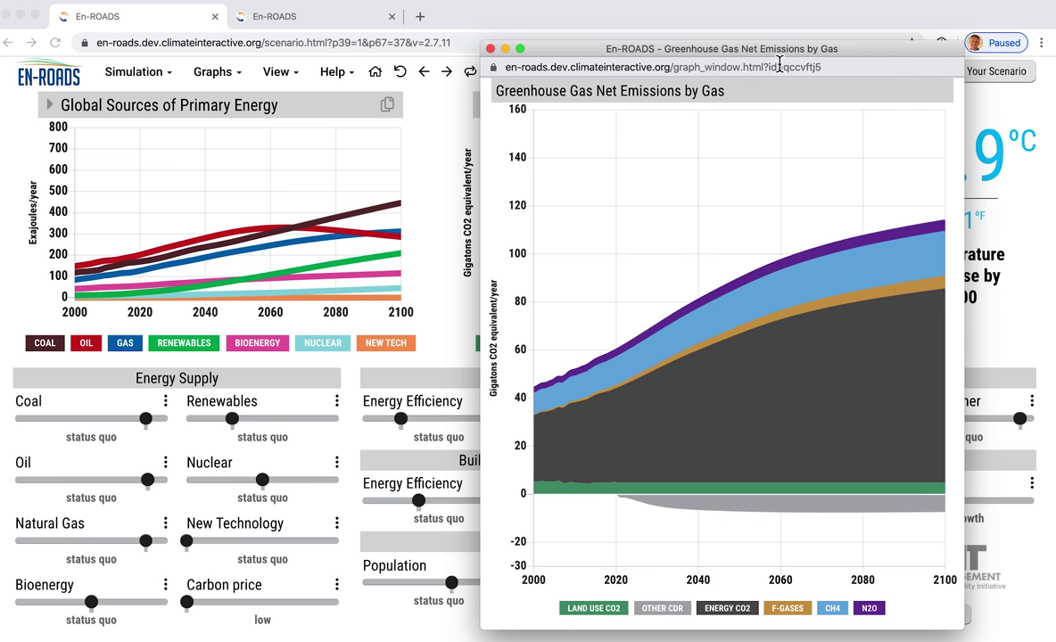
drag(711, 49, 848, 20)
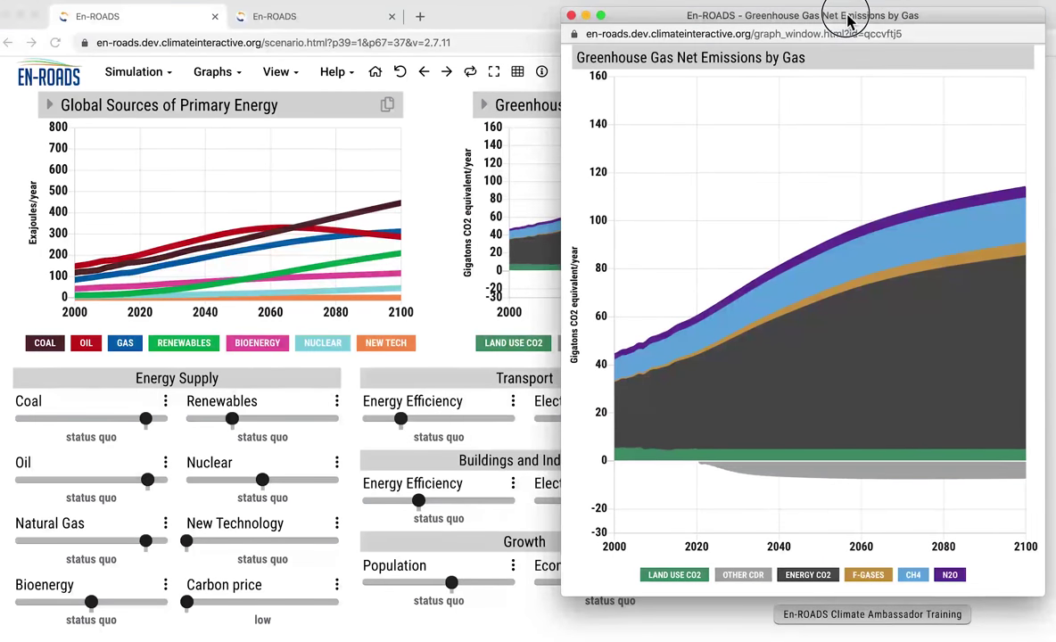
click(1021, 632)
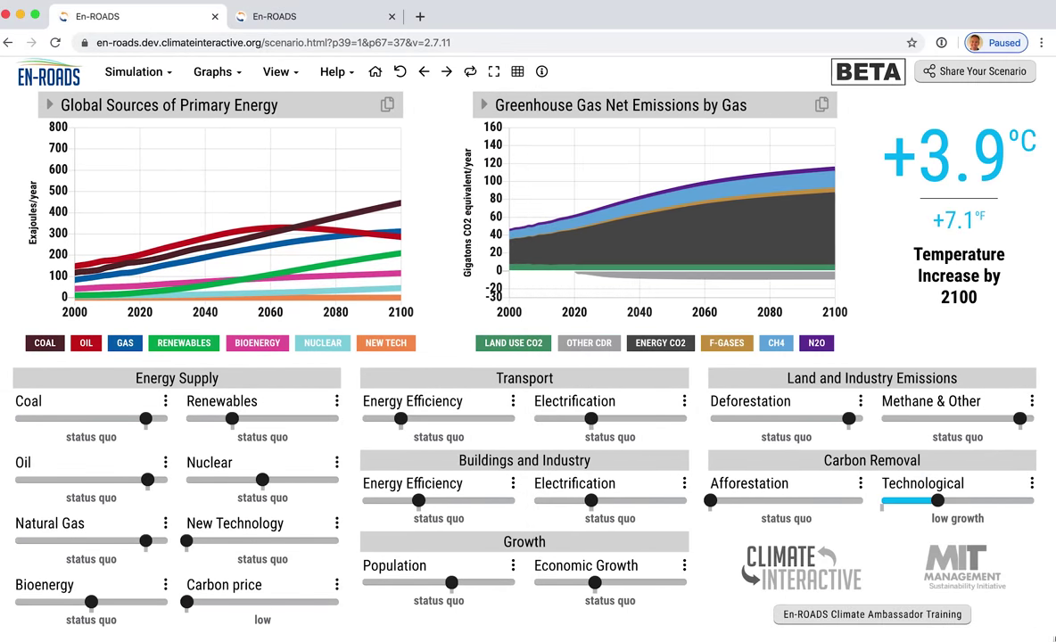
drag(1047, 634, 550, 607)
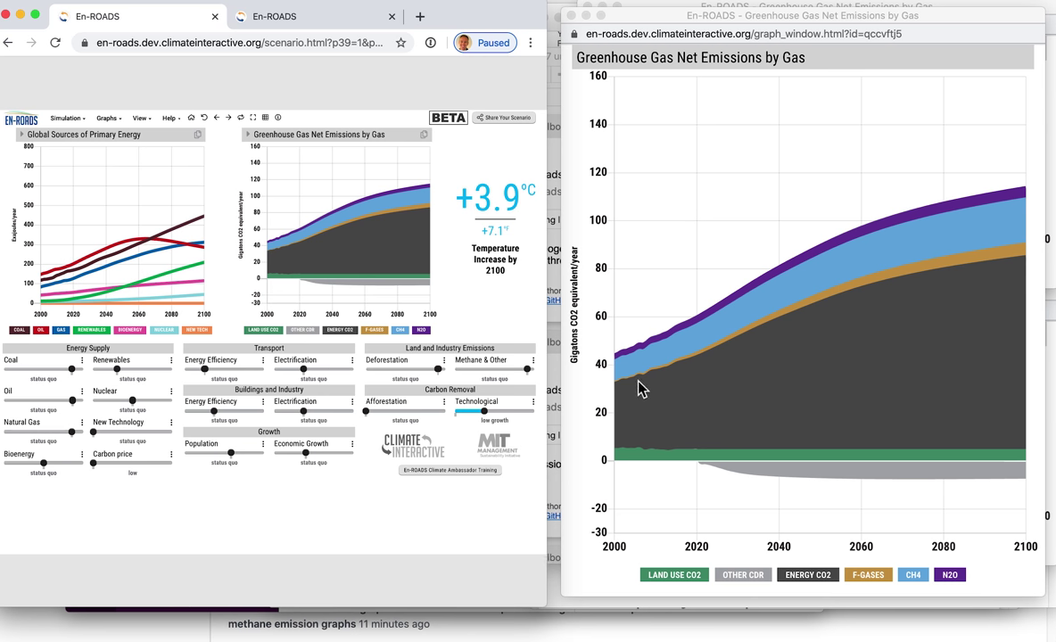
Step: Change the main window's second graph to Greenhouse Gas Net Emissions using the miniature GHG Net Emissions graph
click(332, 135)
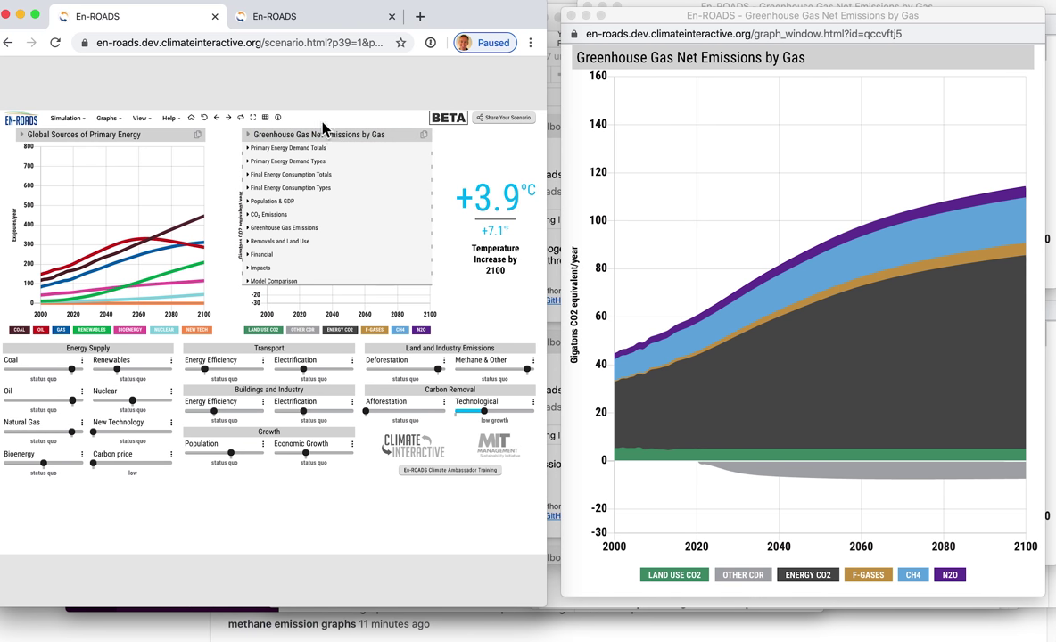
click(265, 117)
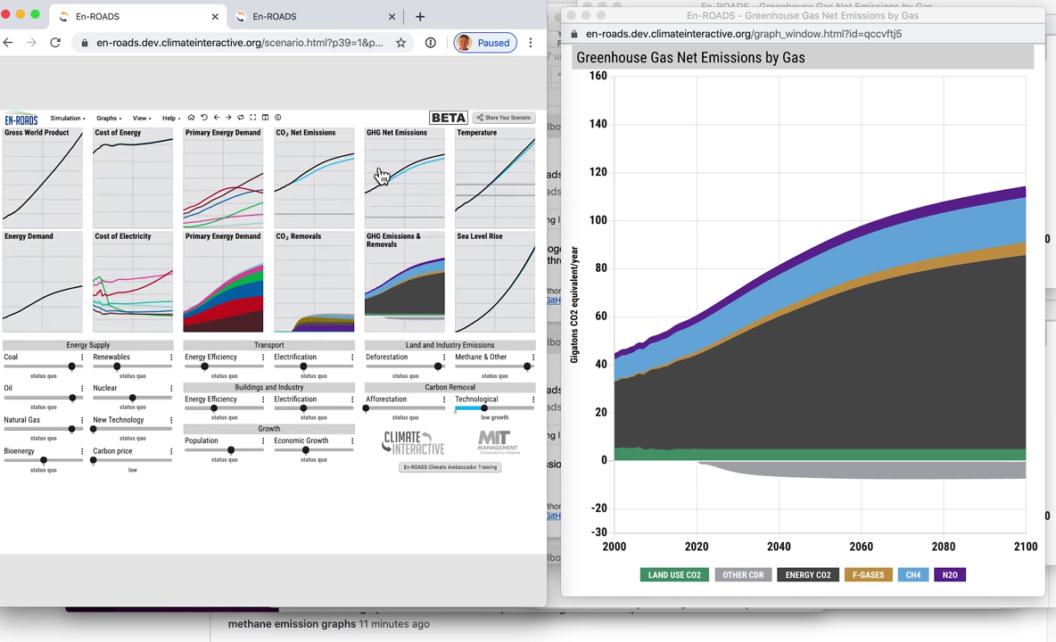
click(381, 175)
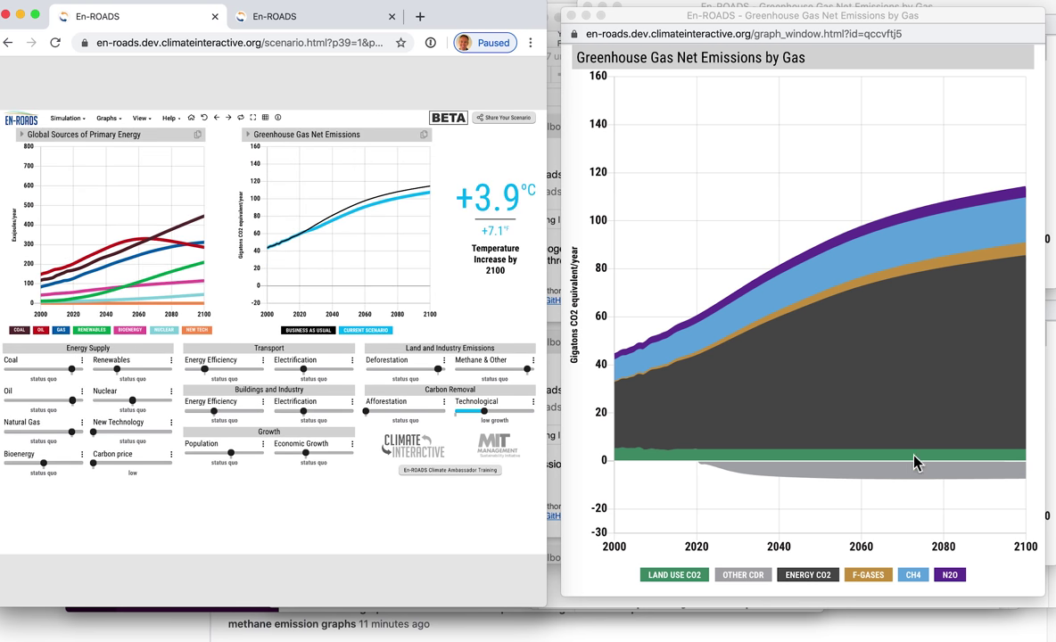
Step: Set carbon price to very high, both transport and building energy efficiency to highly increased, and deforestation to highly reduced
click(138, 464)
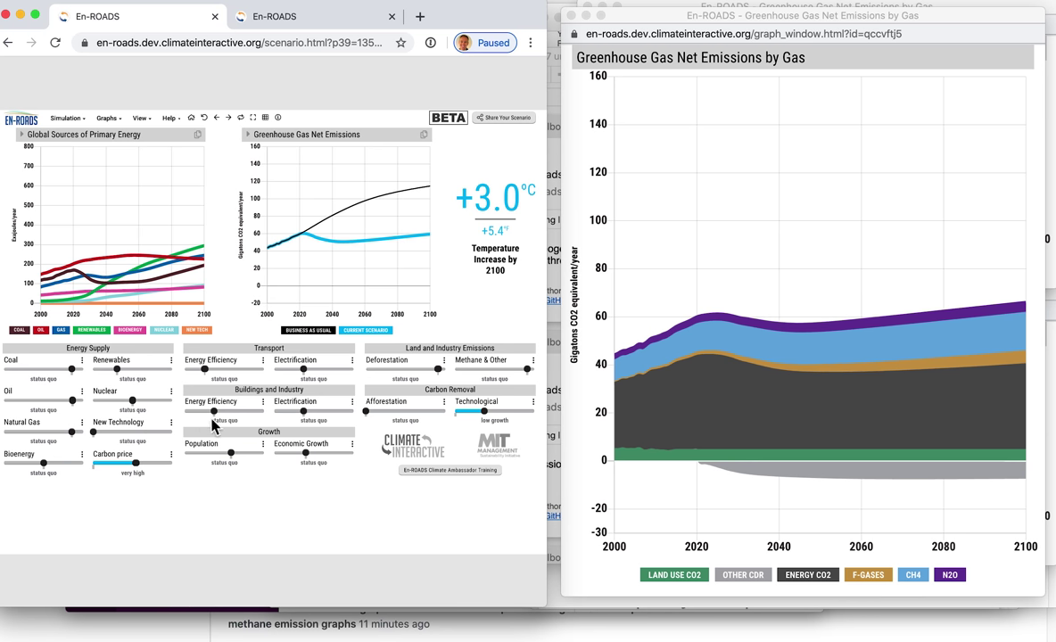
click(254, 411)
click(242, 368)
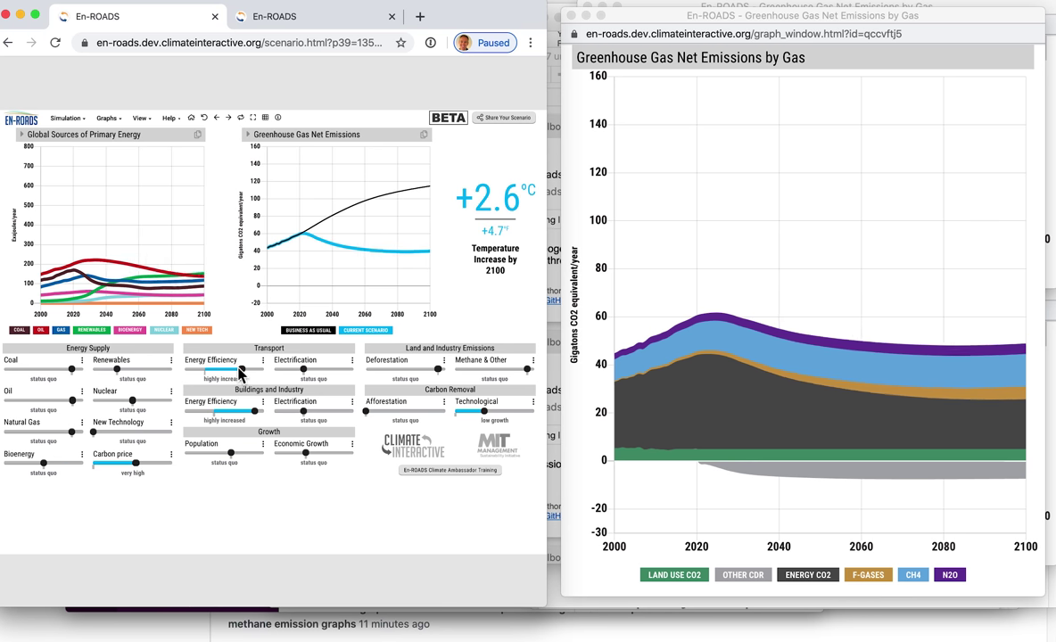
click(403, 369)
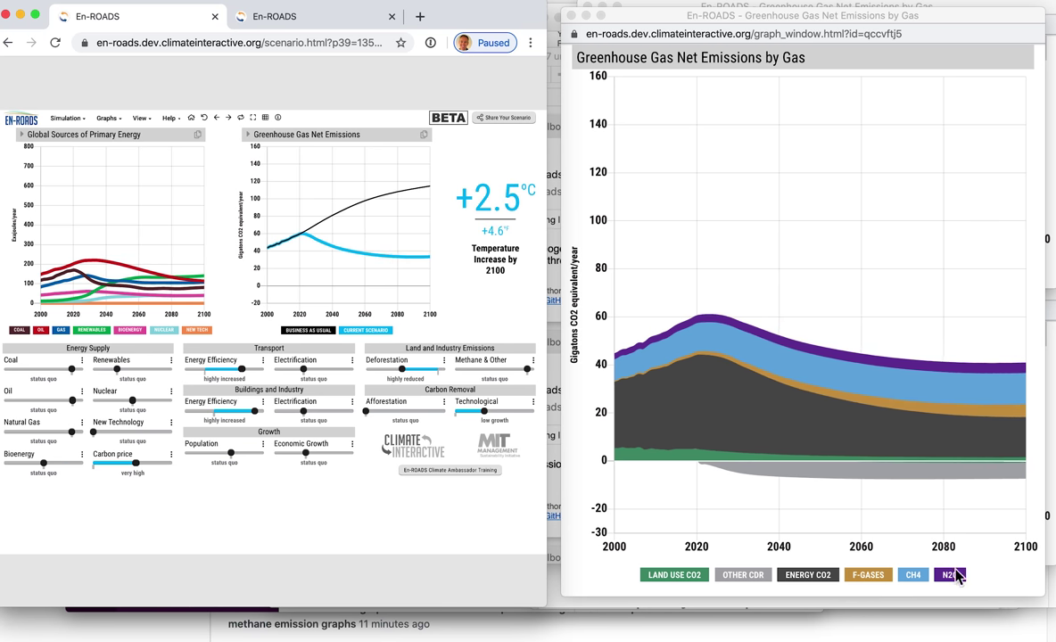
Step: Shorten the by-gas emissions graph window to expose the Greenhouse Gas Net Emissions graph window below it
drag(1047, 600, 1032, 319)
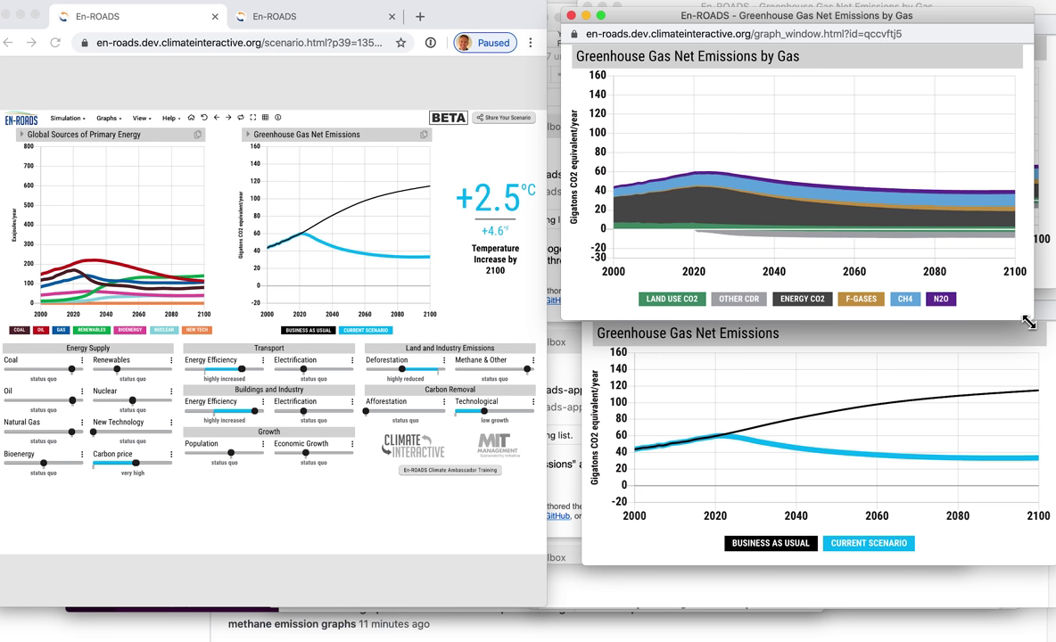
click(424, 416)
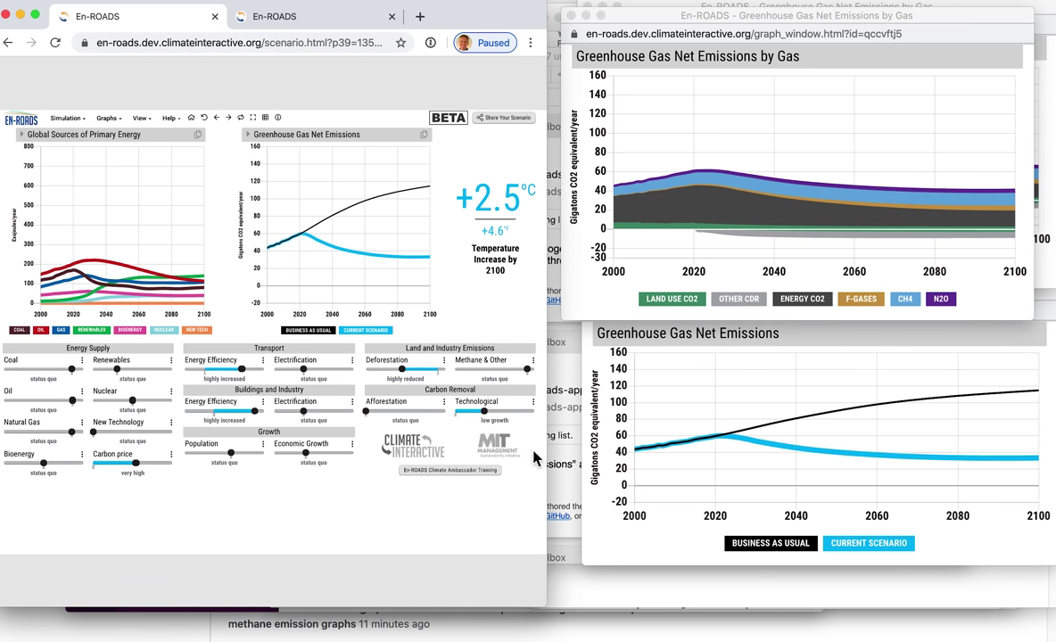
Step: Enlarge the main simulator window to nearly full screen width and reset all sliders
drag(551, 579, 1053, 624)
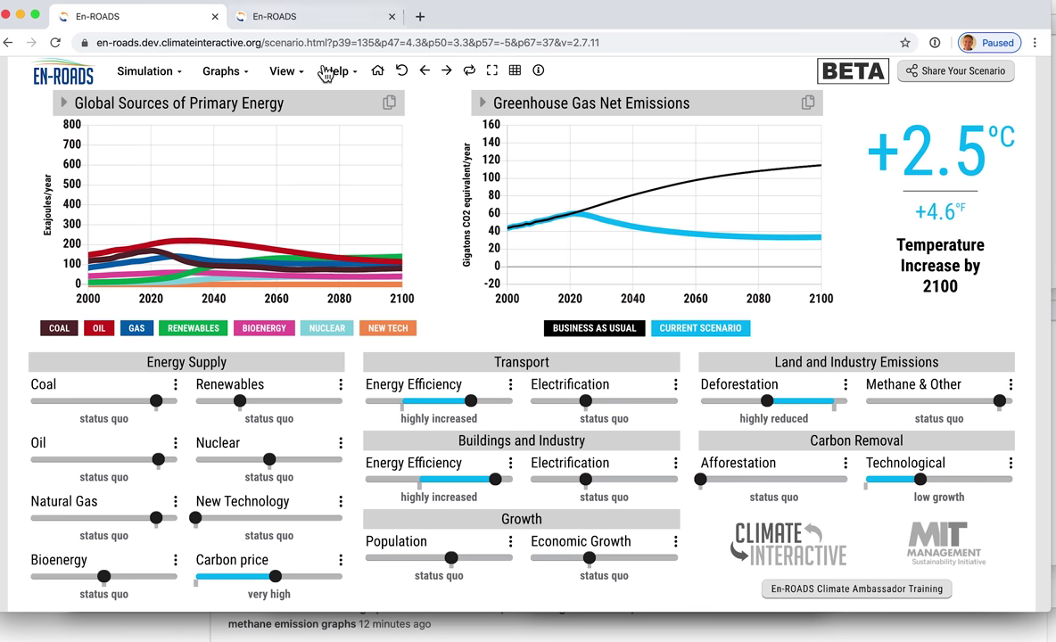
click(403, 73)
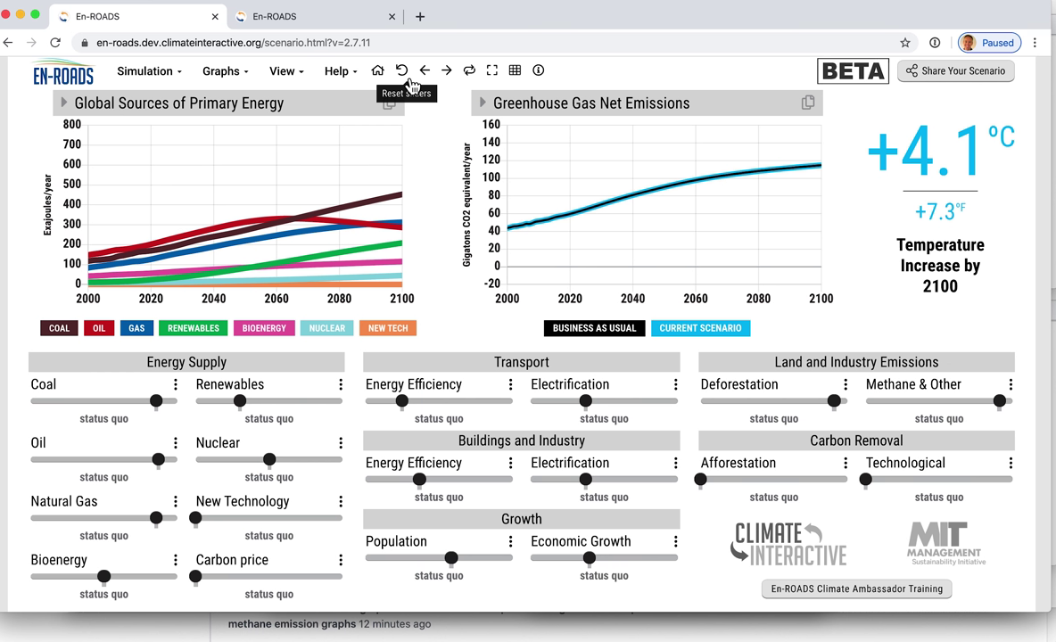
Step: In the released version (2.7.6), replace the first graph with Cost of Energy from the miniature graphs
click(339, 17)
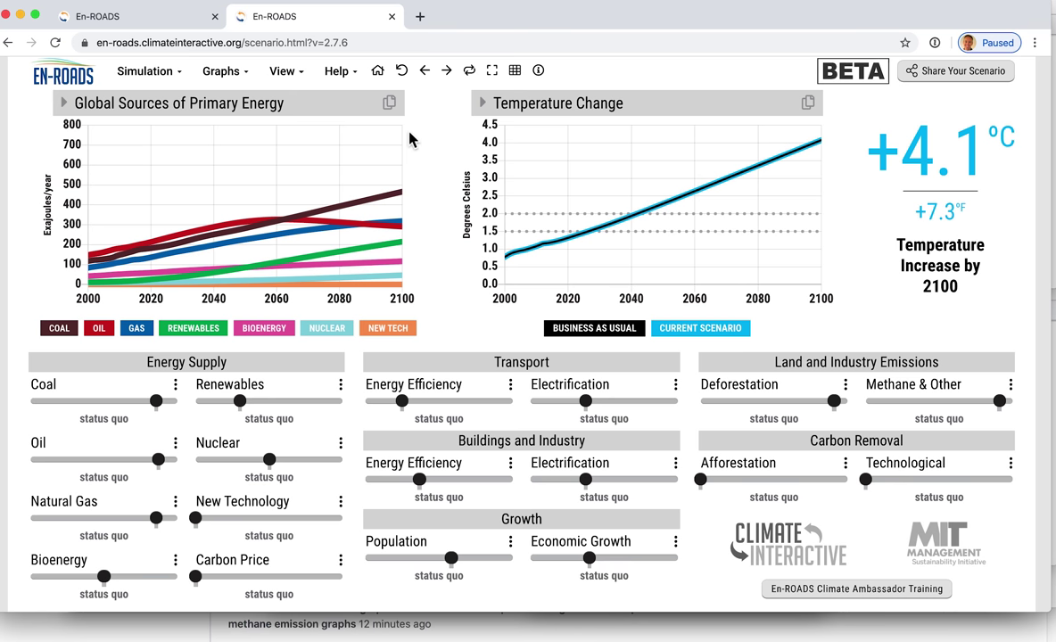
click(517, 73)
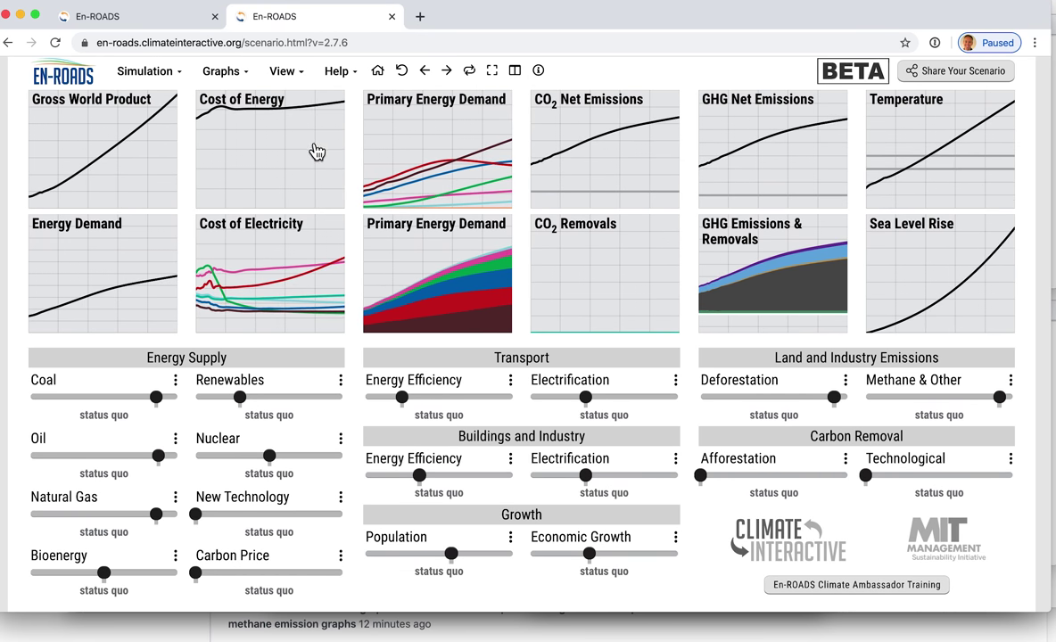
click(312, 149)
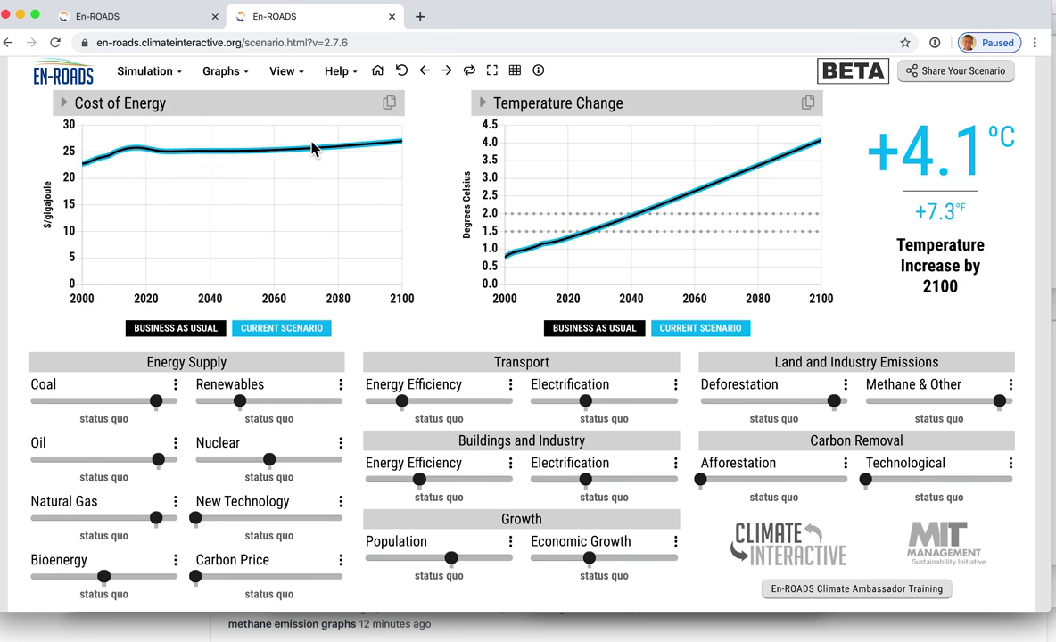
Step: Replace the Temperature Change graph with Energy Intensity of GDP from the Population & GDP group
click(516, 73)
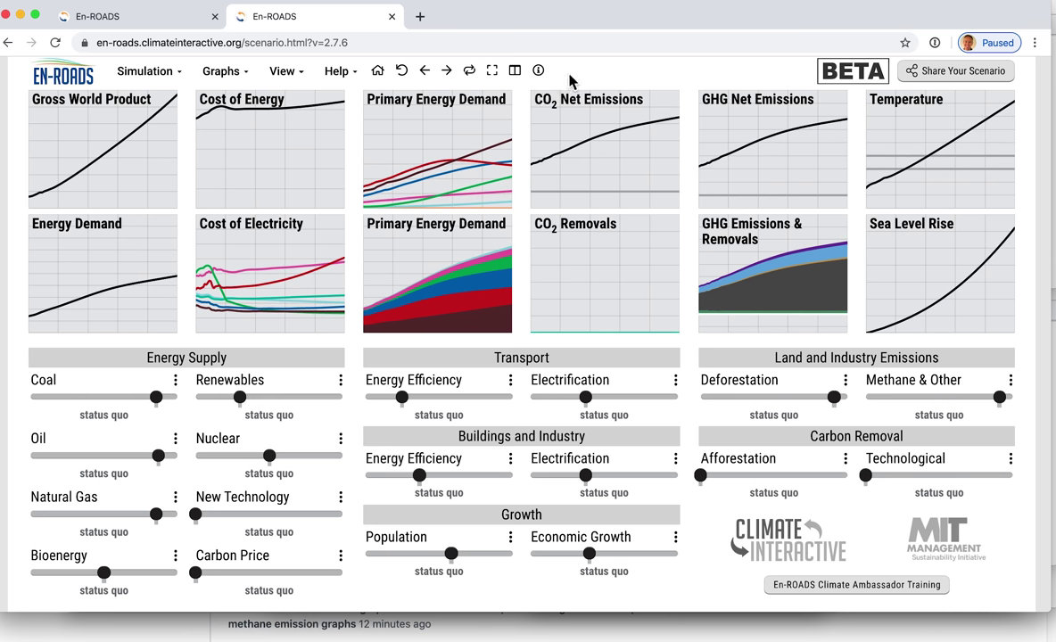
click(624, 148)
click(561, 105)
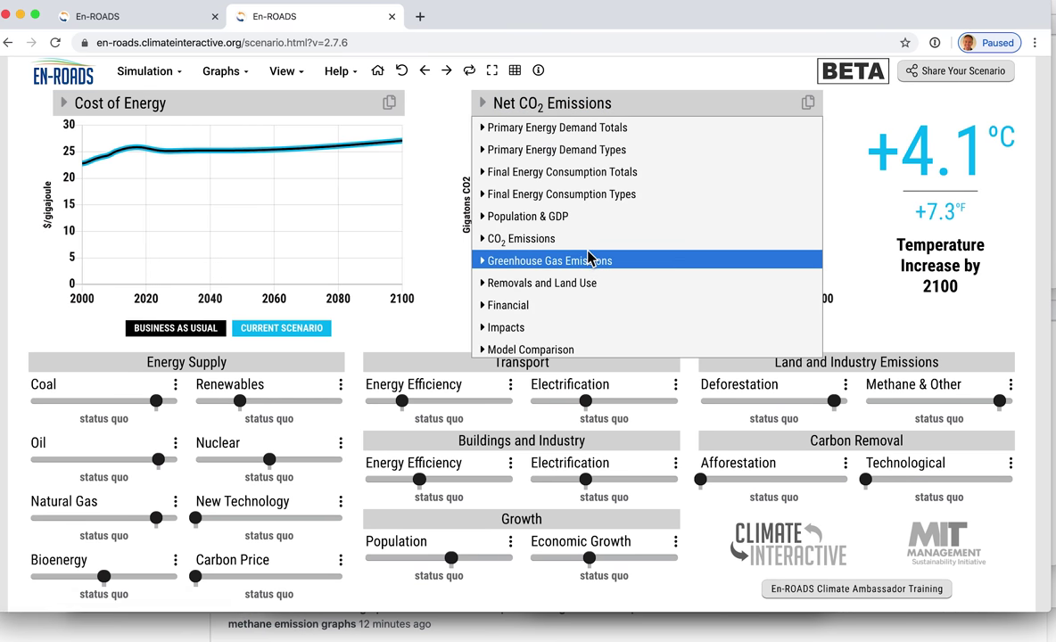
click(582, 219)
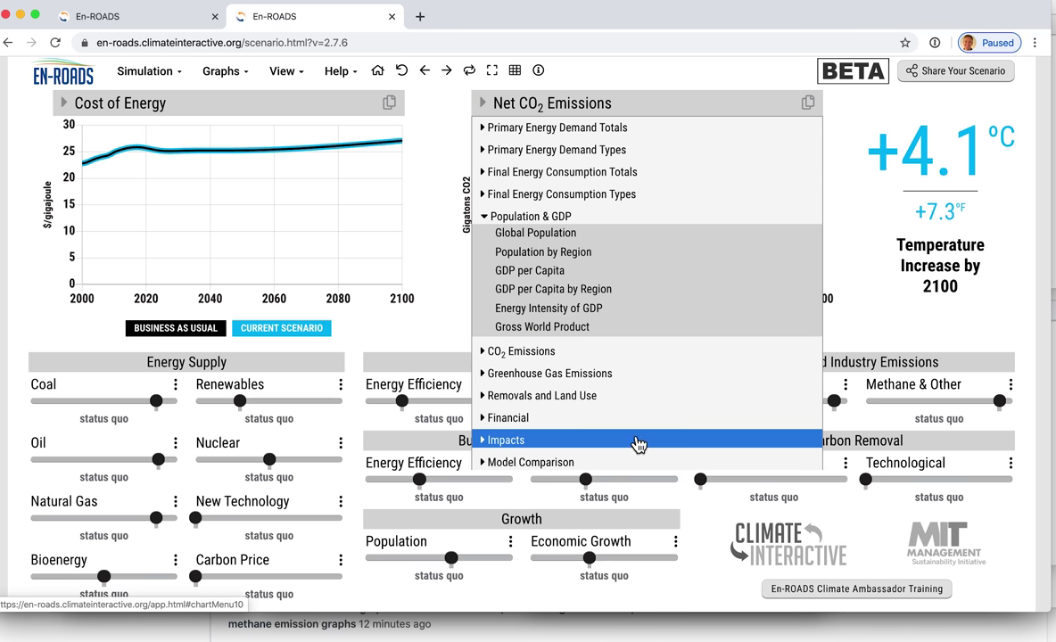
click(644, 308)
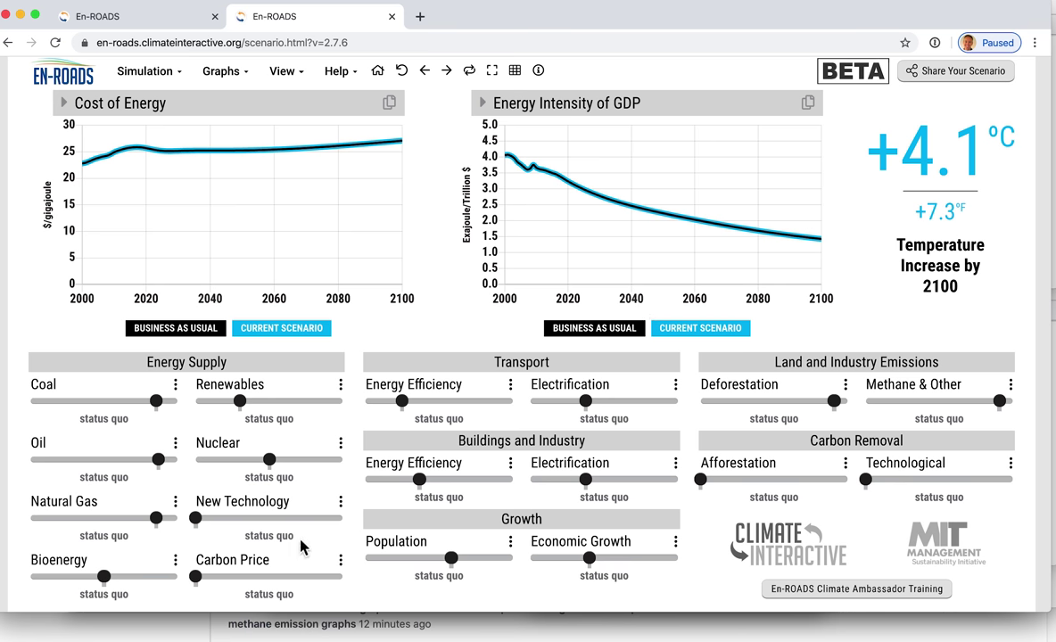
Step: Set the carbon price to very high and examine its effect on the Cost of Energy graph
drag(196, 577, 265, 591)
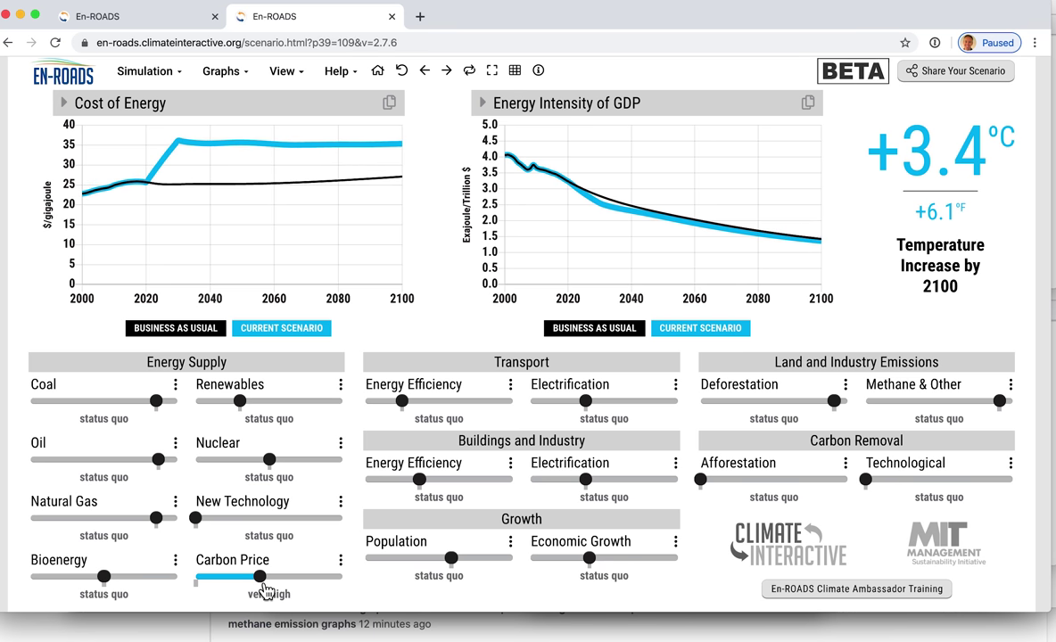
mouse_move(177, 153)
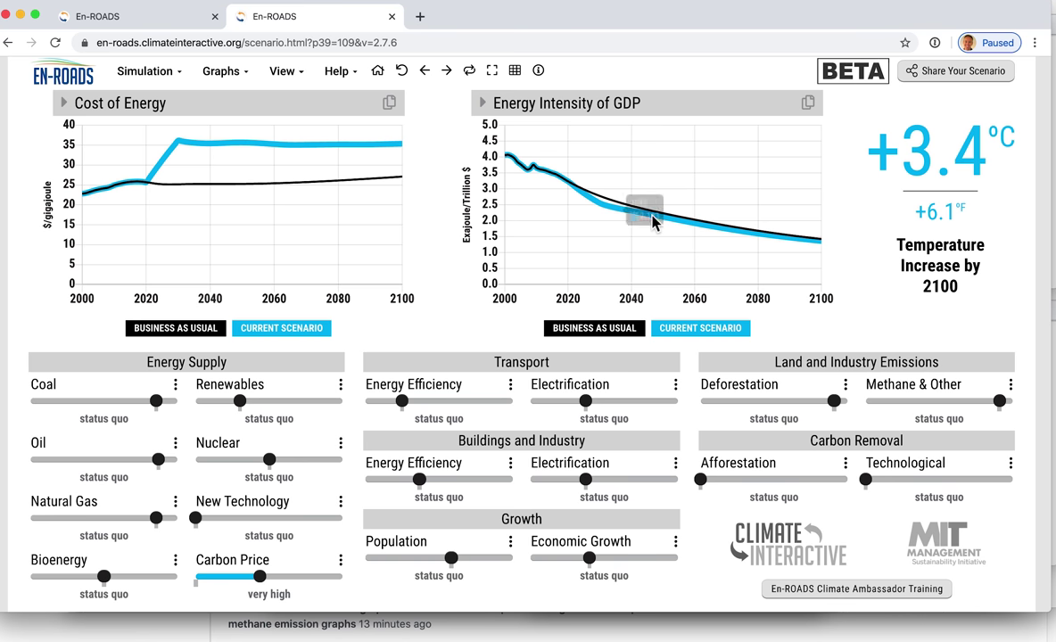
Step: In the development version (2.7.11), replace the two main graphs with Cost of Energy and Energy Intensity of GDP
click(82, 18)
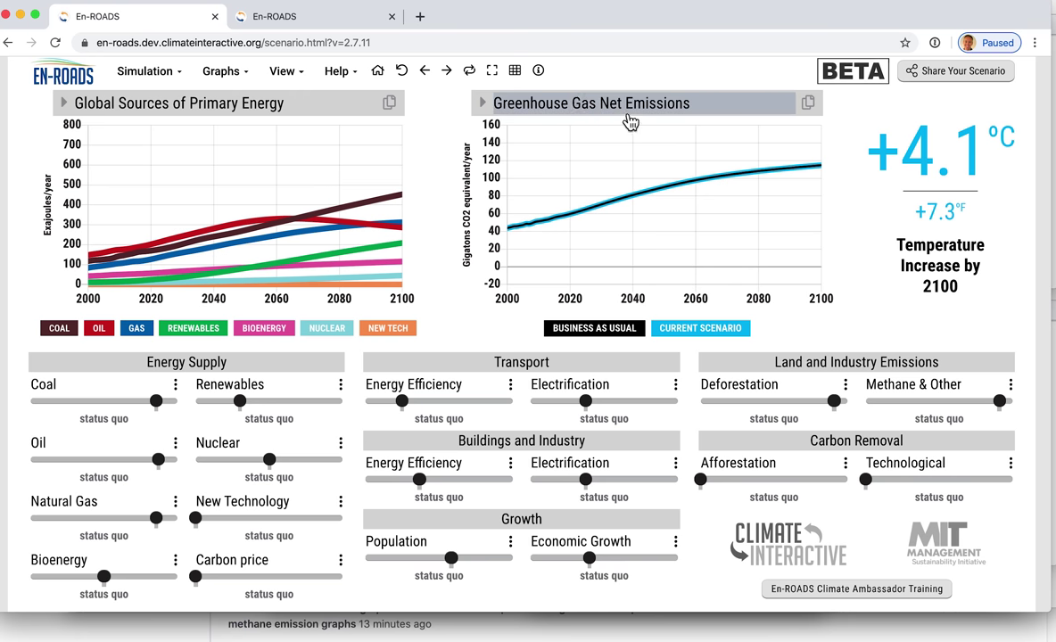
click(517, 77)
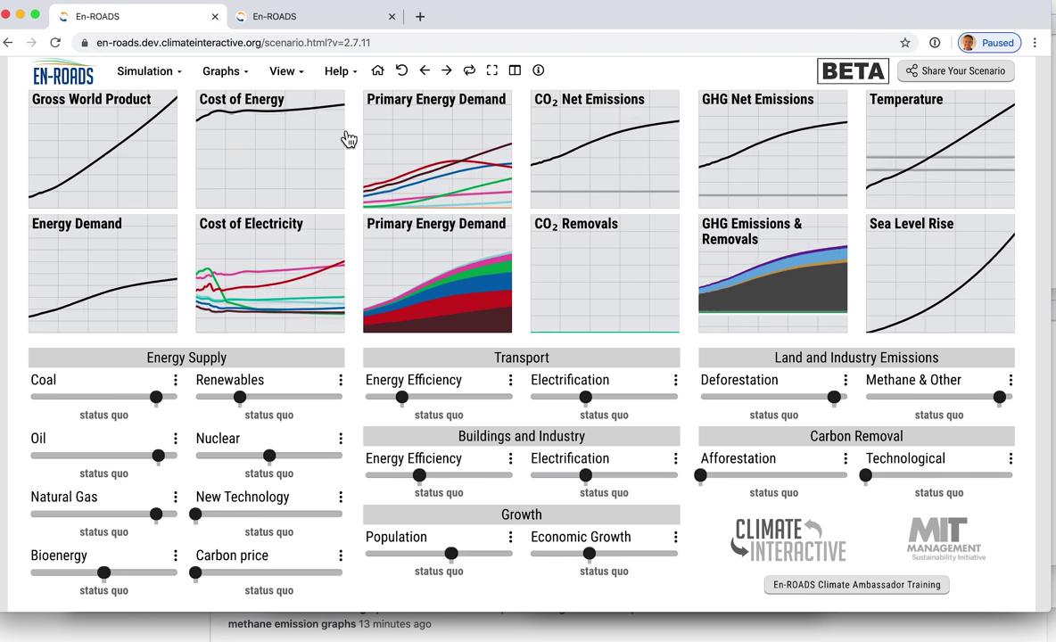
click(283, 153)
click(591, 109)
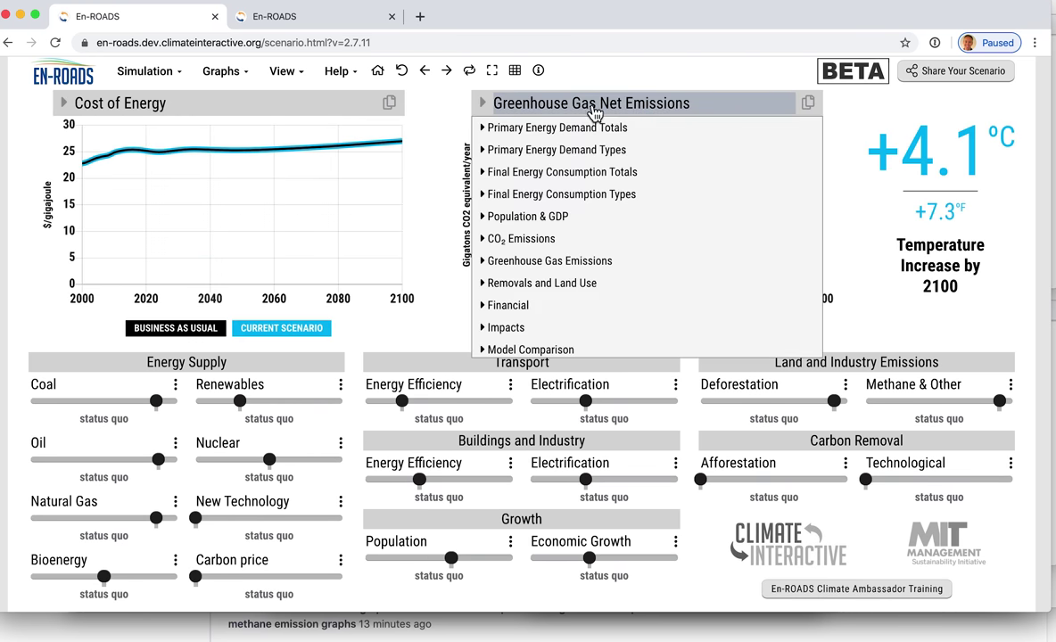
click(633, 218)
click(640, 324)
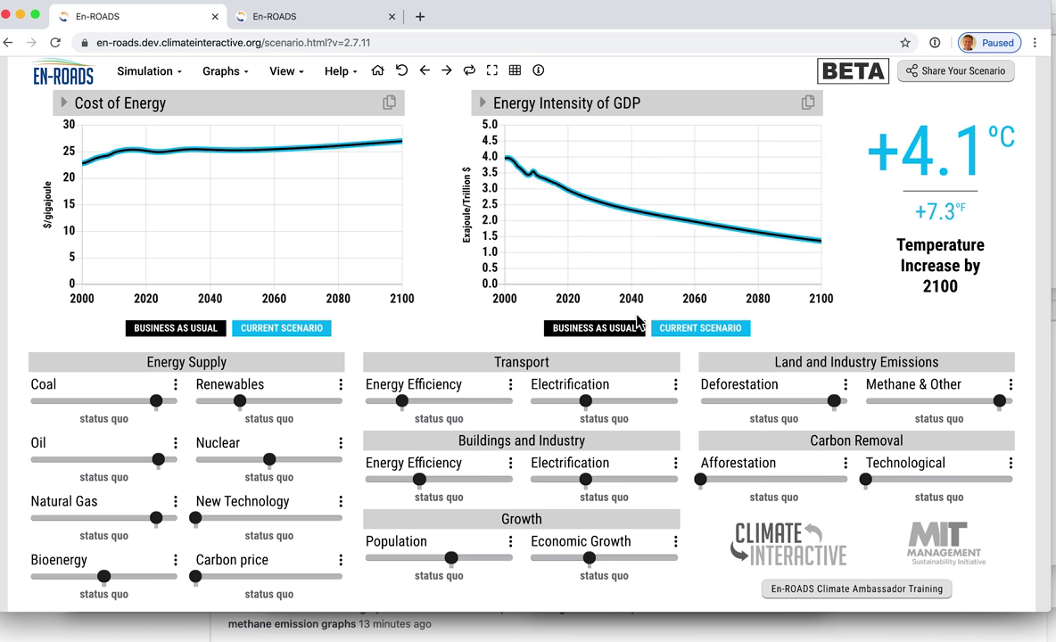
Step: Set the development version's carbon price to very high (107) and compare its Energy Intensity of GDP graph with version 2.7.6
drag(198, 577, 260, 576)
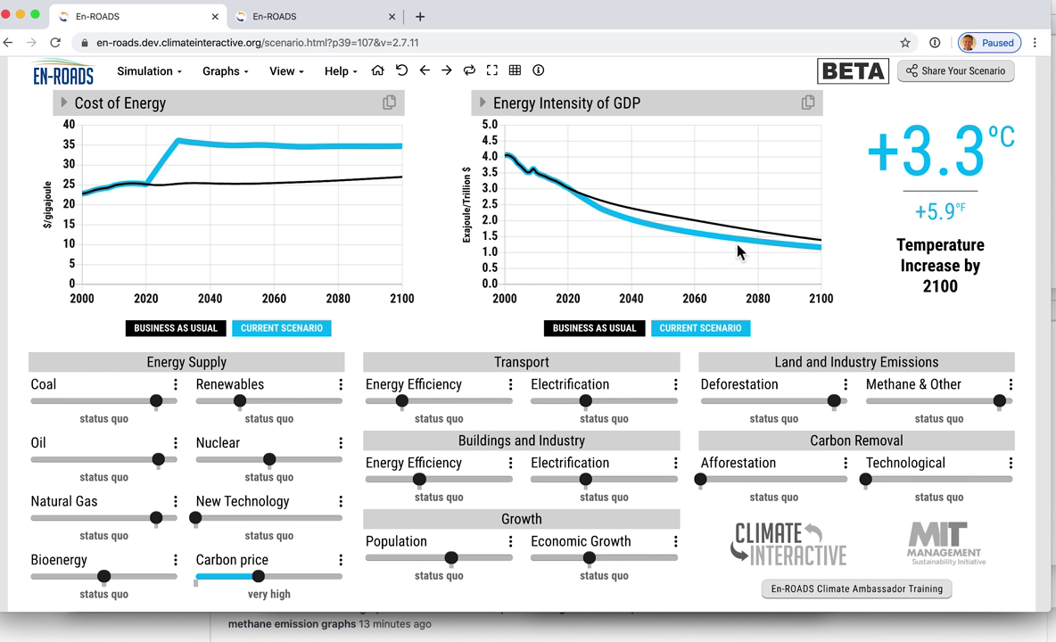
mouse_move(803, 253)
click(275, 20)
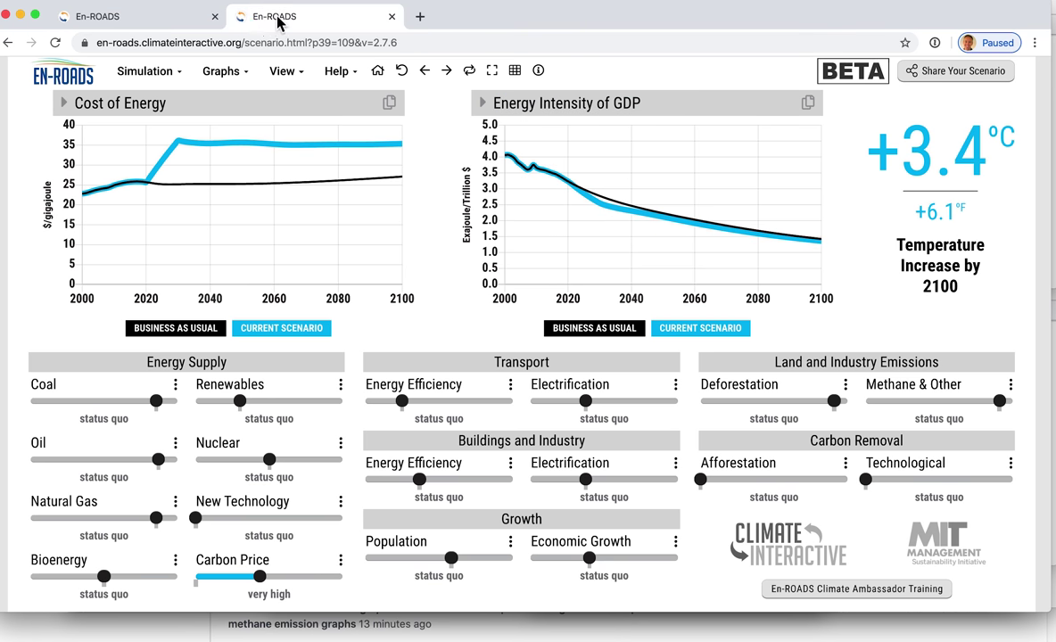
click(148, 19)
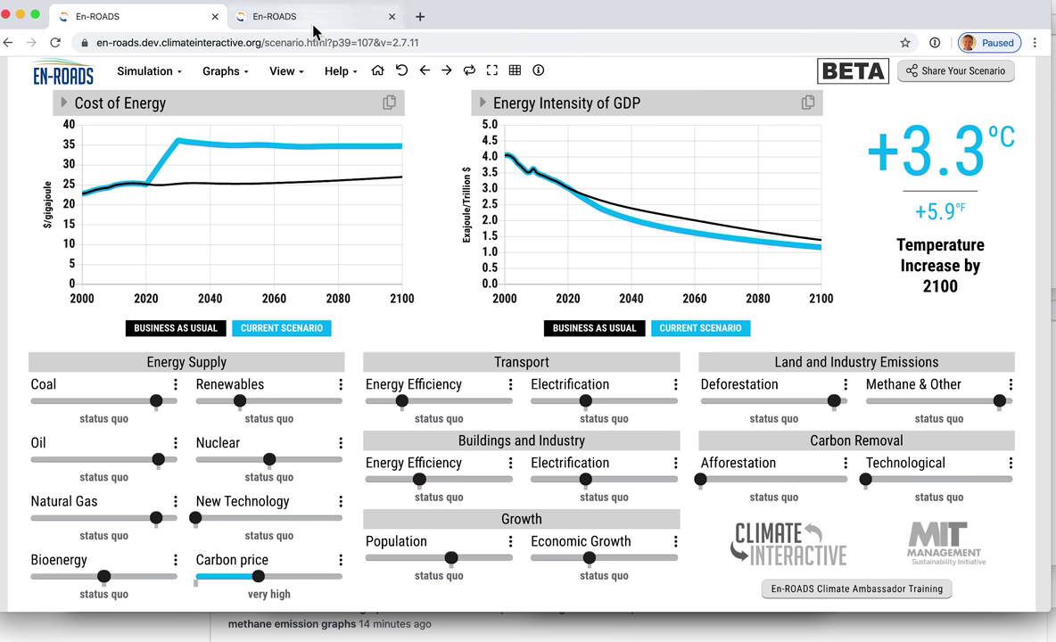
click(283, 27)
click(185, 27)
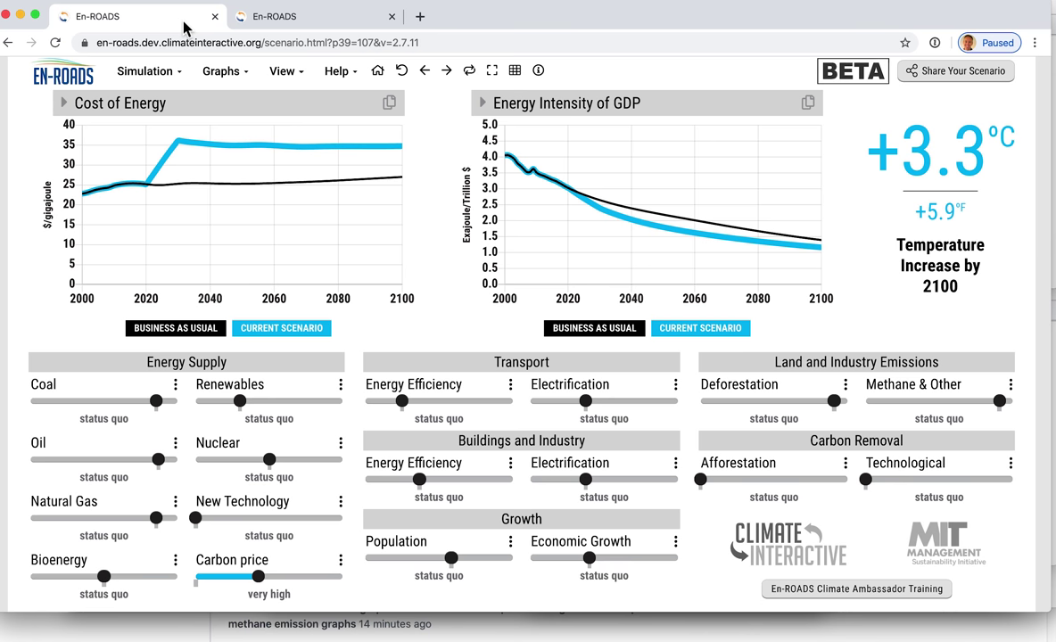
click(300, 23)
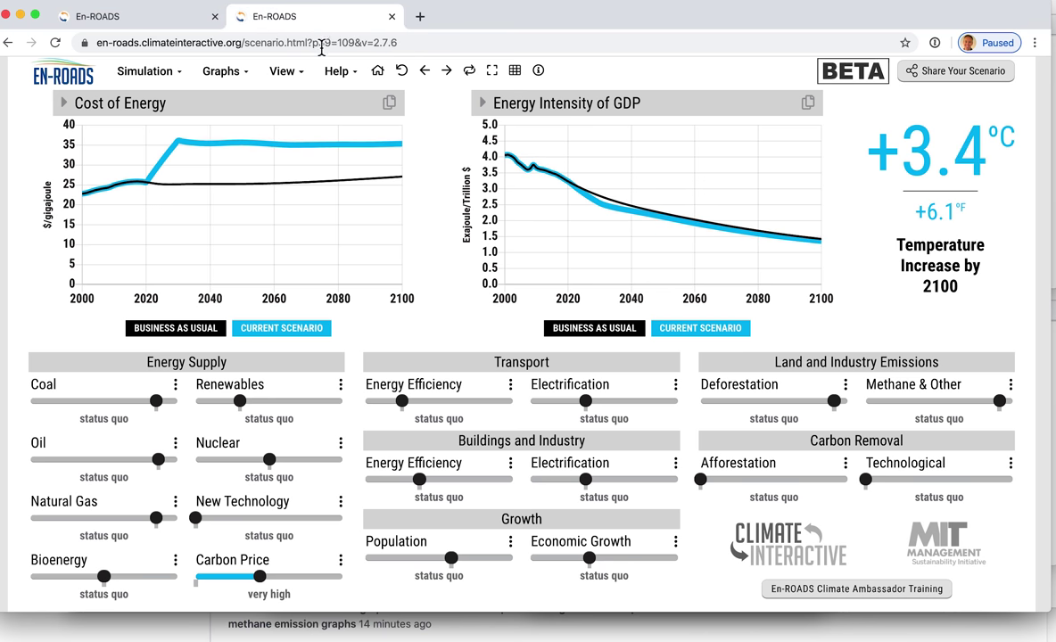
Step: Raise the carbon price to its maximum of 250 in version 2.7.6 and in the 2.7.11 development version
click(284, 586)
drag(284, 586, 486, 589)
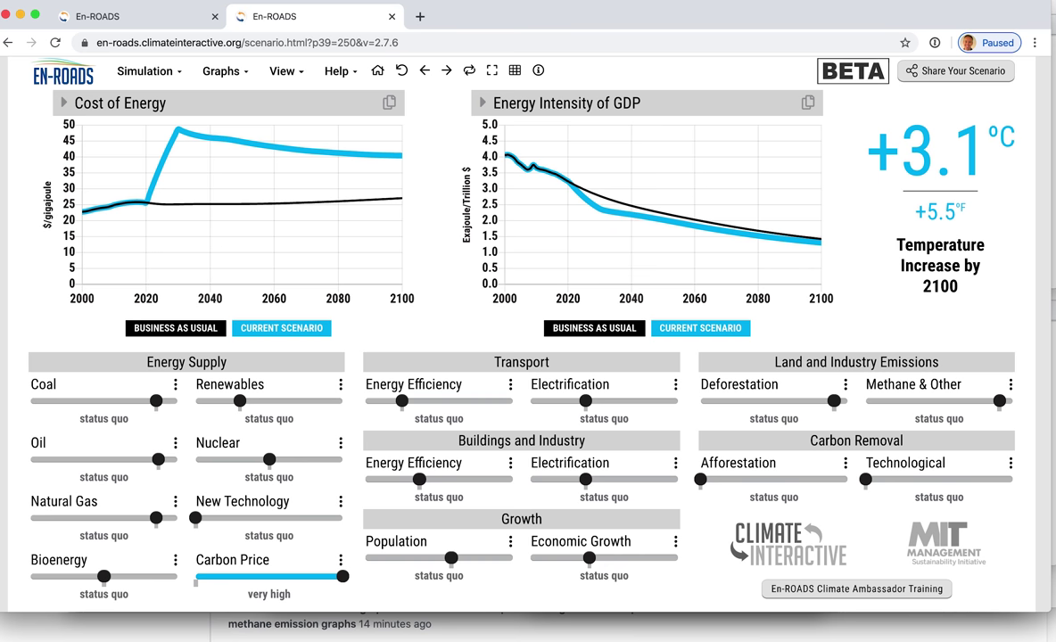
click(137, 18)
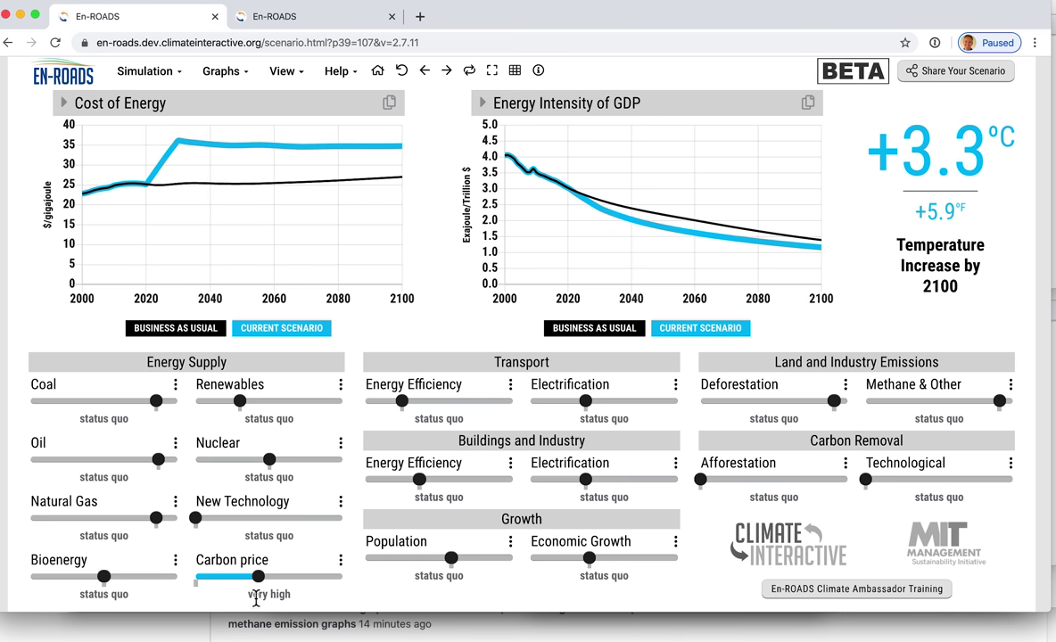
drag(263, 589, 406, 575)
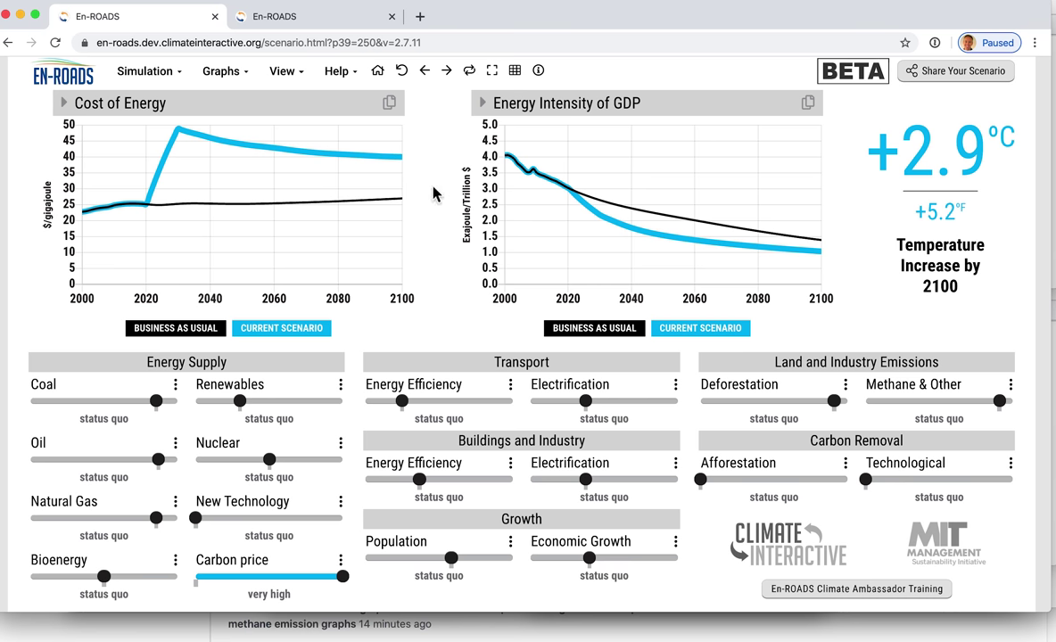
Step: Reset the development version's sliders, set New Technology to huge breakthrough, and examine the Energy Intensity of GDP graph
click(403, 73)
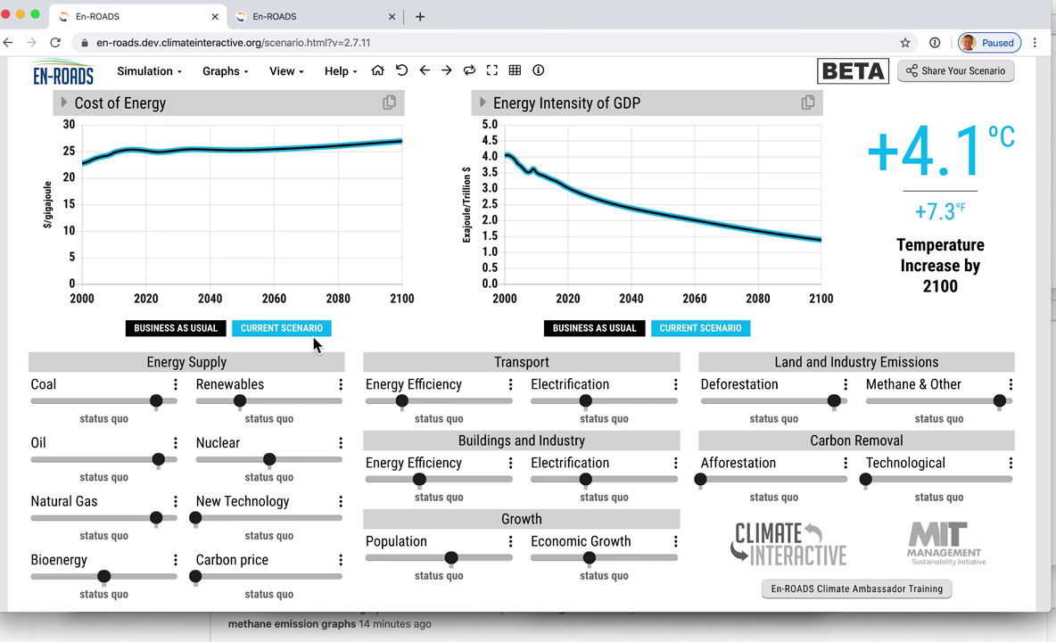
click(341, 520)
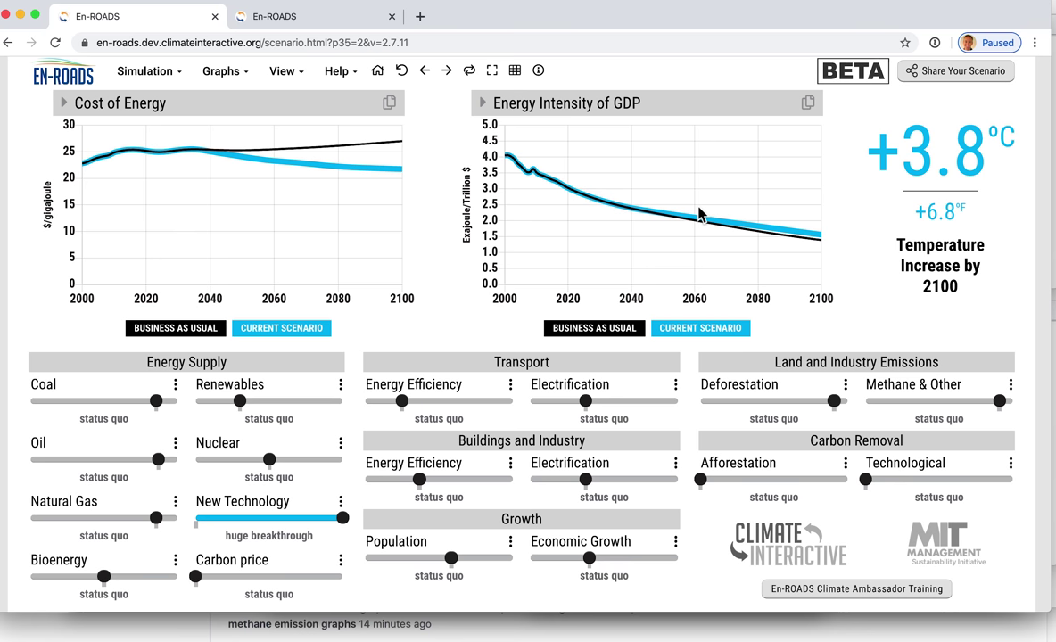
mouse_move(770, 234)
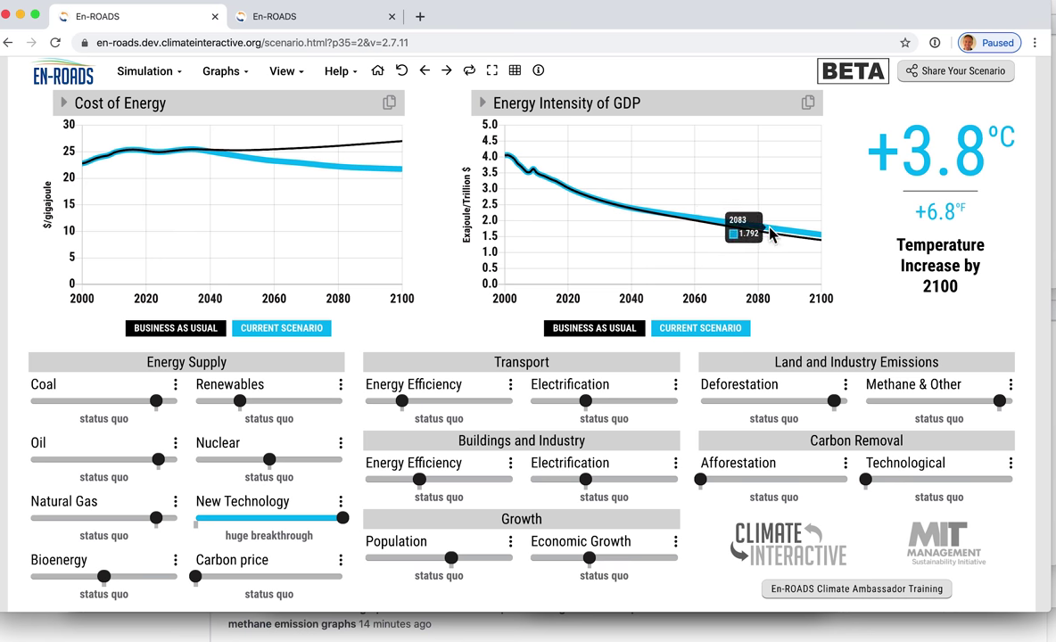
Step: In version 2.7.6, reset the sliders and set New Technology to huge breakthrough to compare Energy Intensity of GDP
click(323, 17)
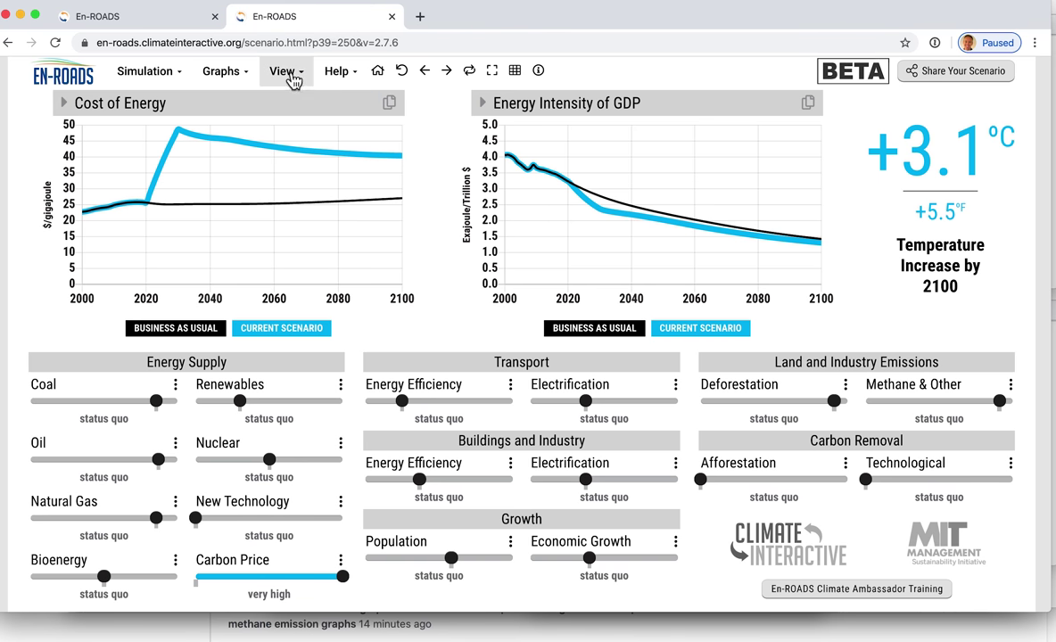
click(401, 72)
drag(197, 519, 345, 516)
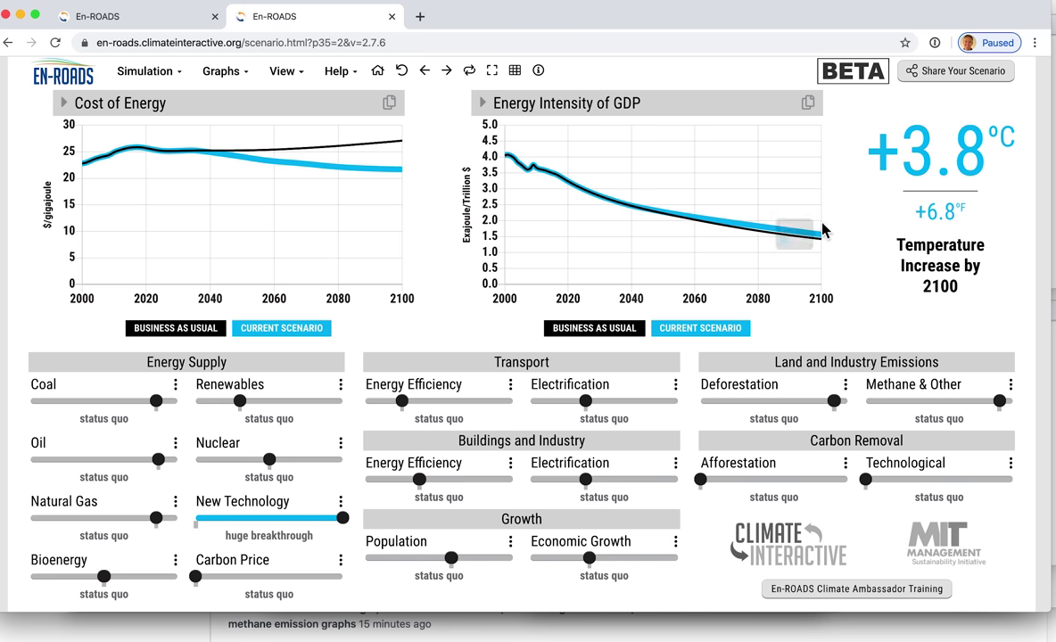
mouse_move(772, 230)
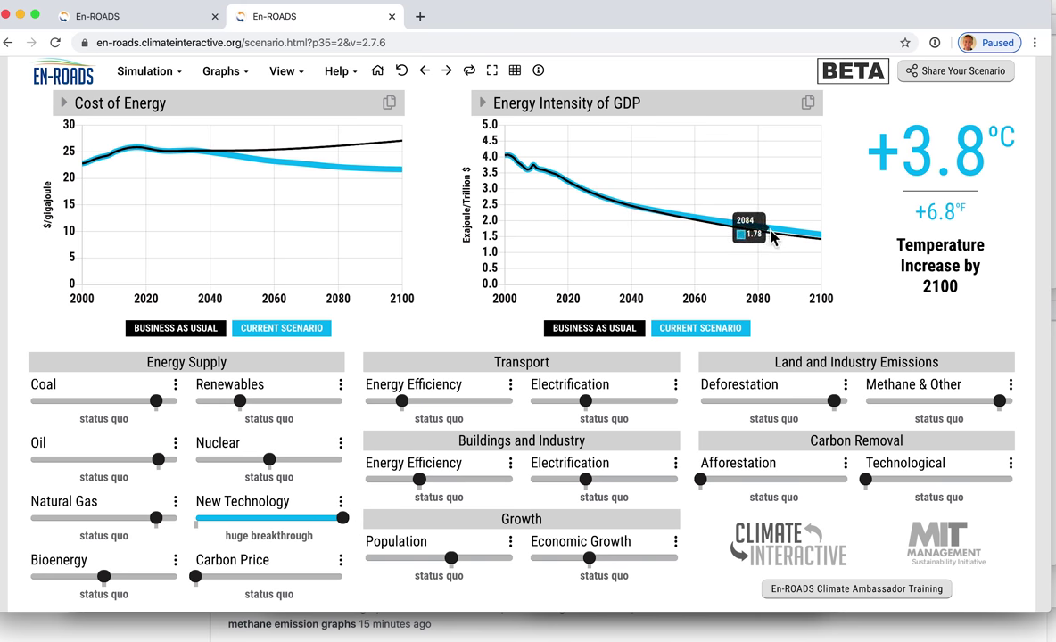
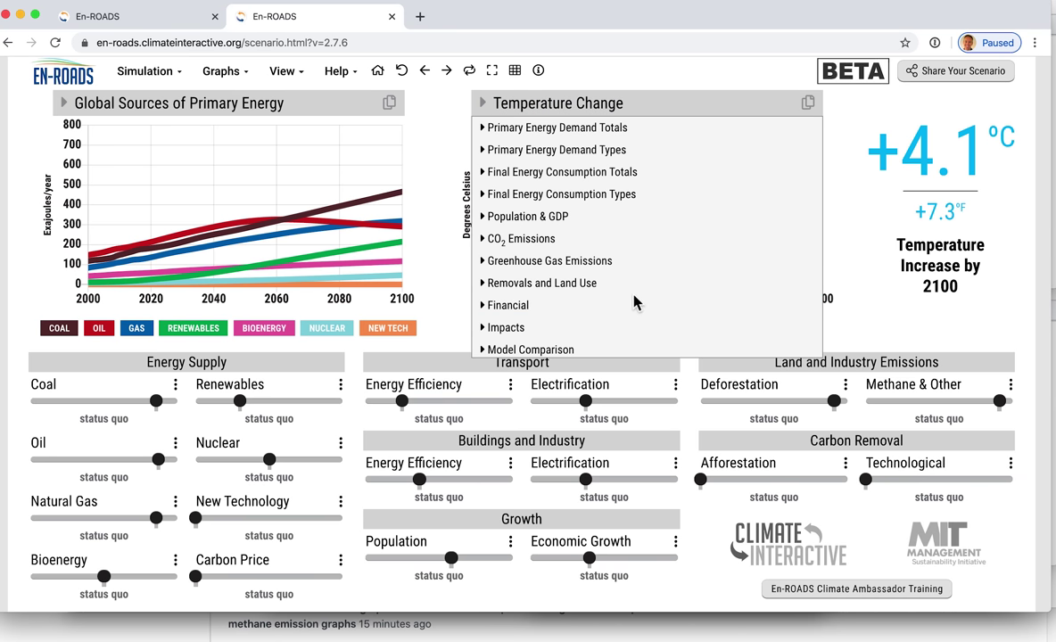
Step: Replace version 2.7.6's Temperature Change graph with SF6, PFC, and HFC Emissions and inspect the HFC curve through 2100
click(637, 266)
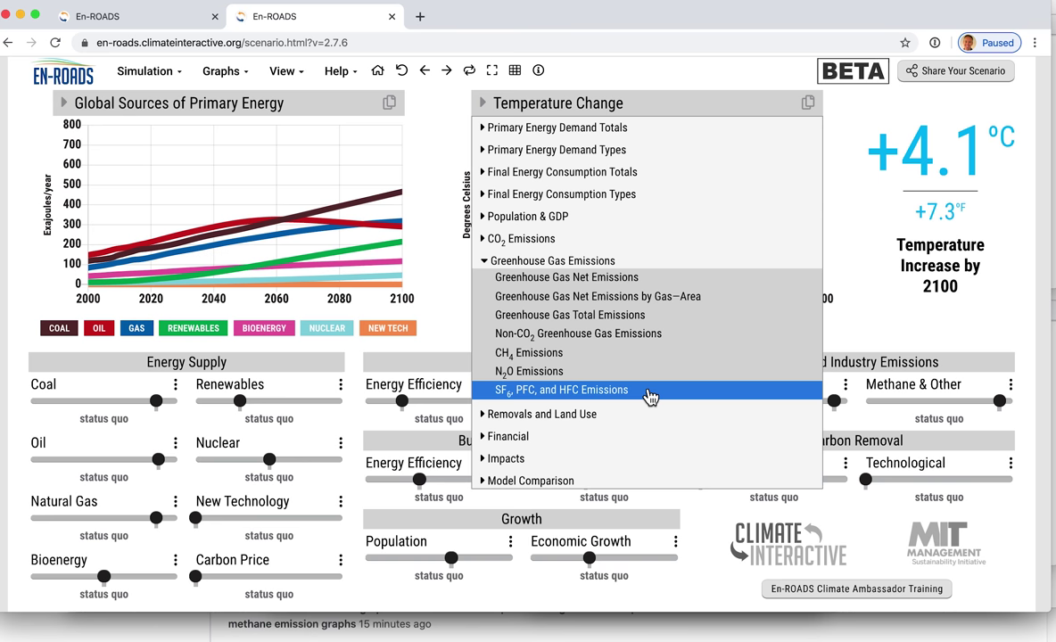
click(648, 395)
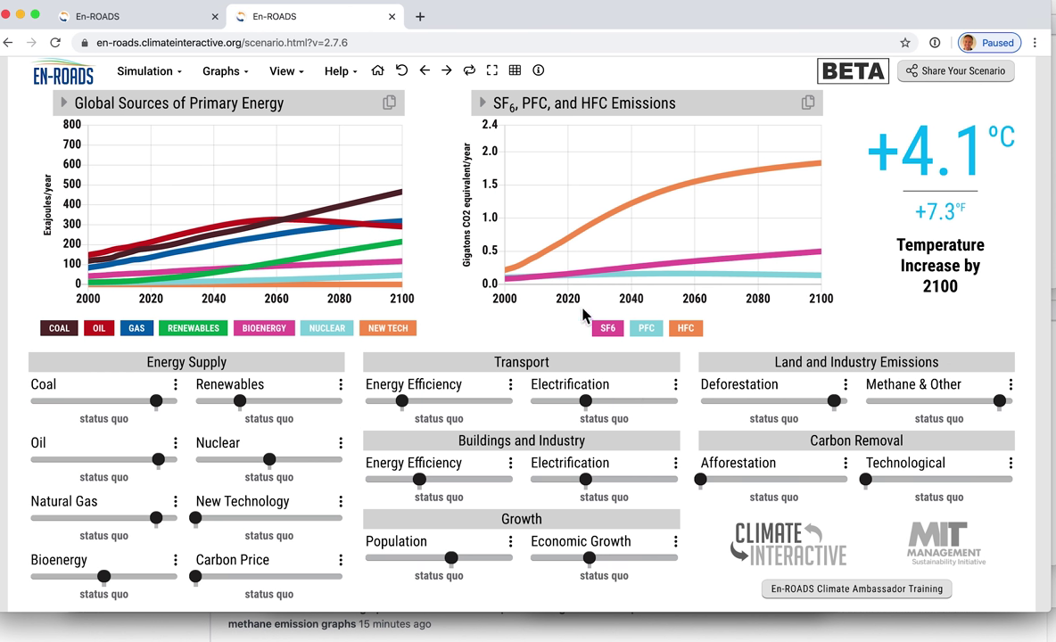
mouse_move(514, 284)
mouse_move(821, 173)
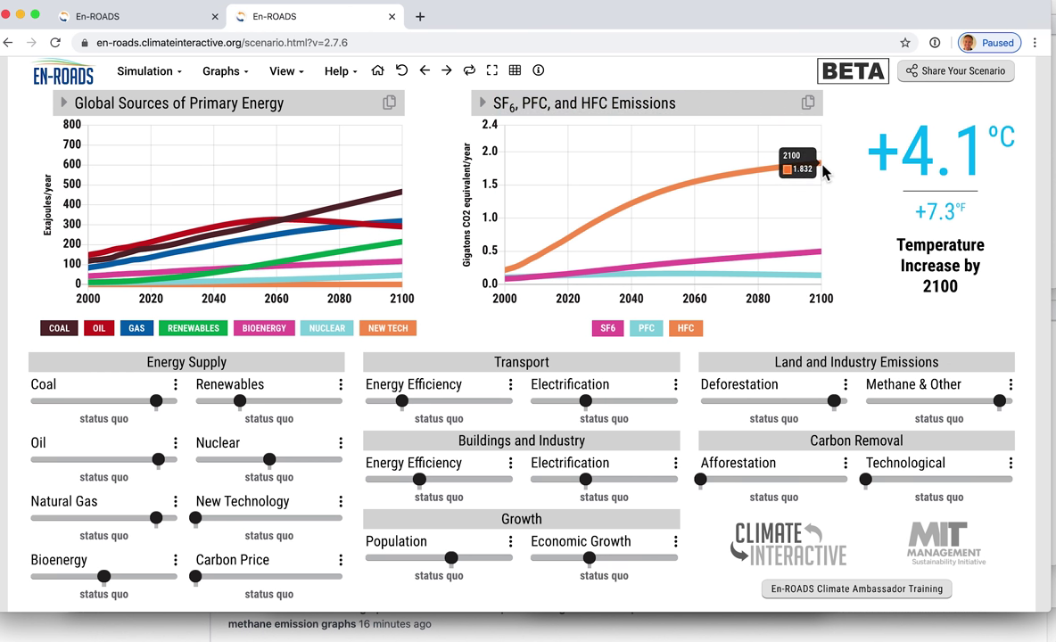
Step: In the 2.7.11 development version, reset the sliders and show SF6, PFC, and HFC Emissions in place of Temperature Change
click(181, 18)
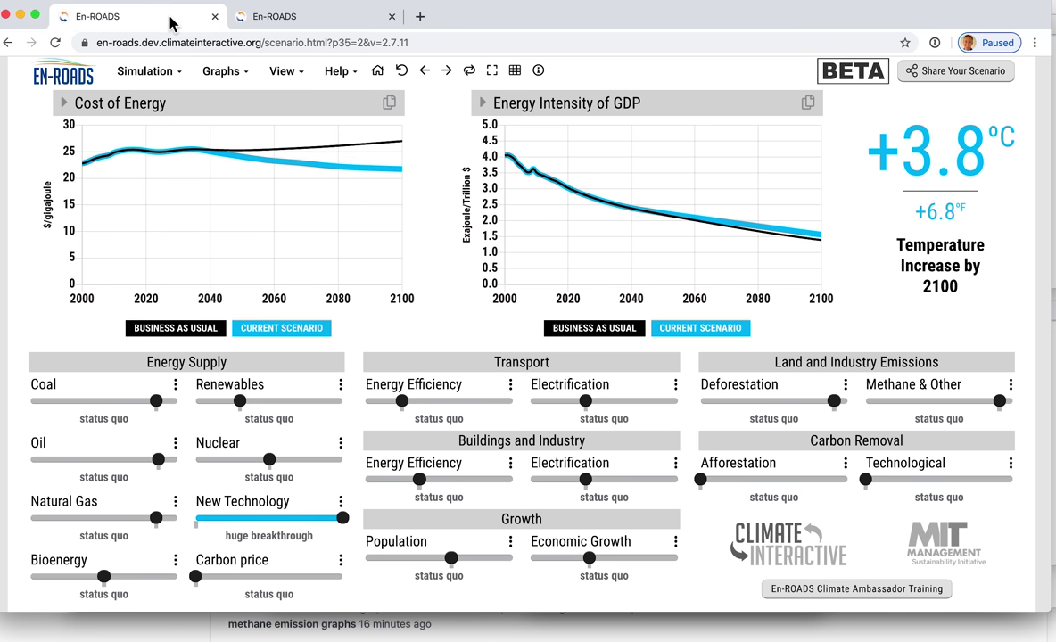
click(398, 73)
click(399, 75)
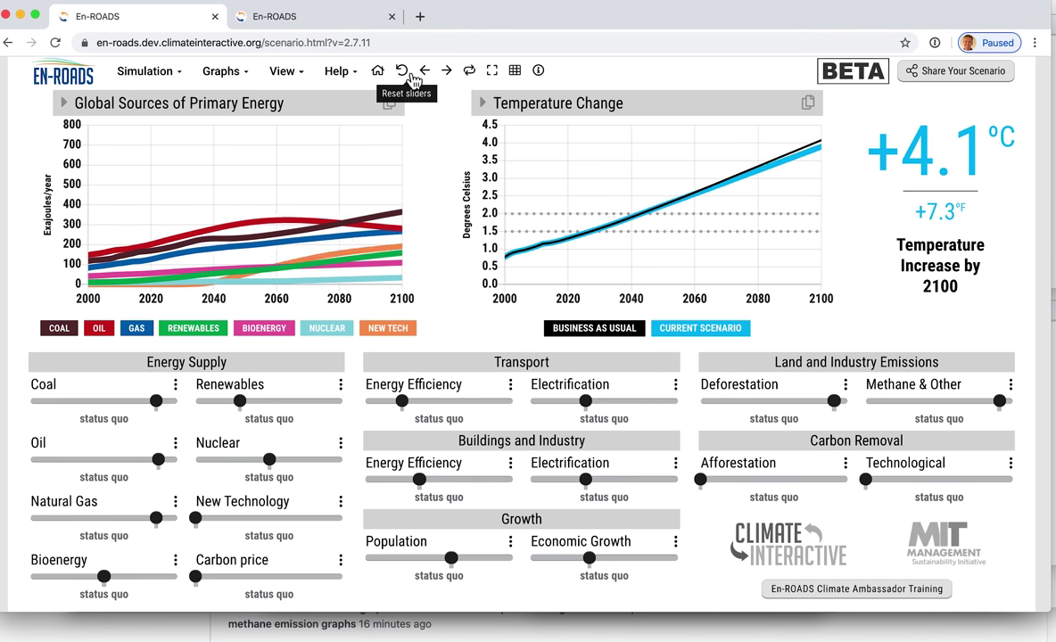
click(667, 110)
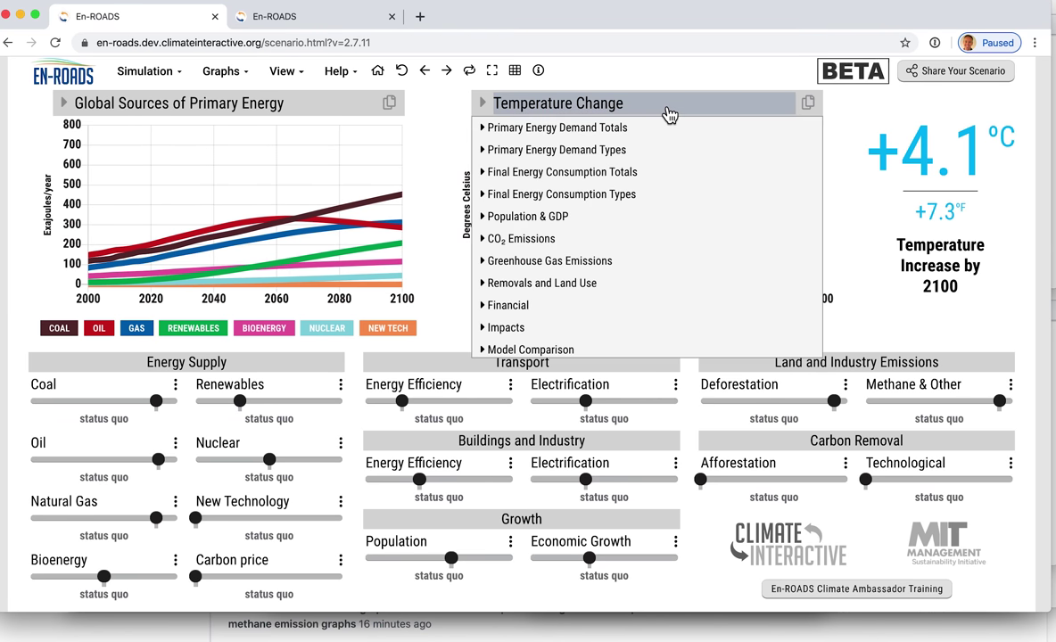
click(671, 264)
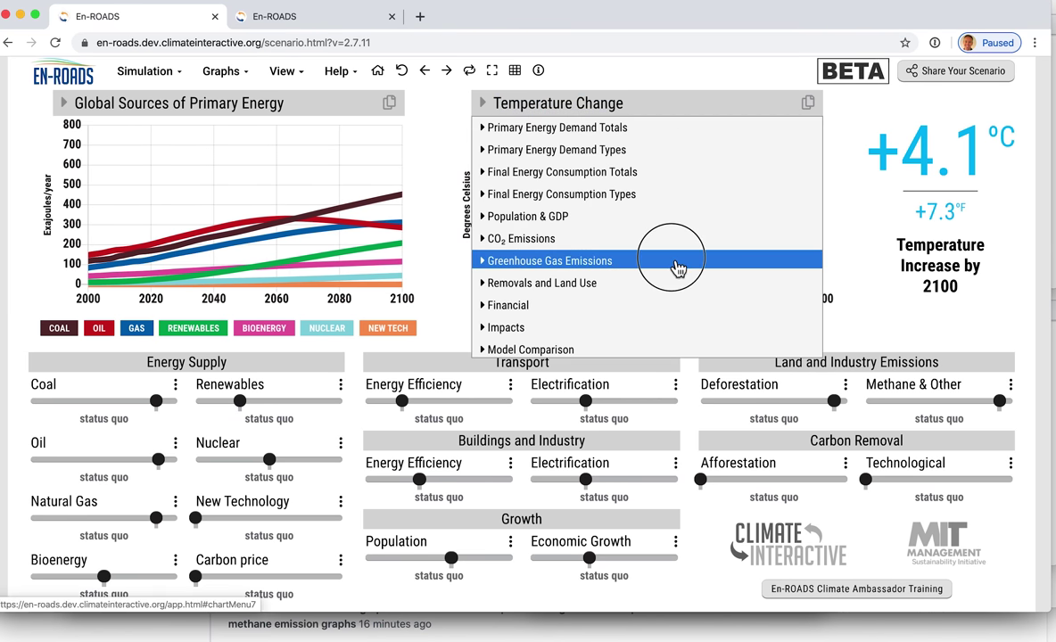
click(673, 400)
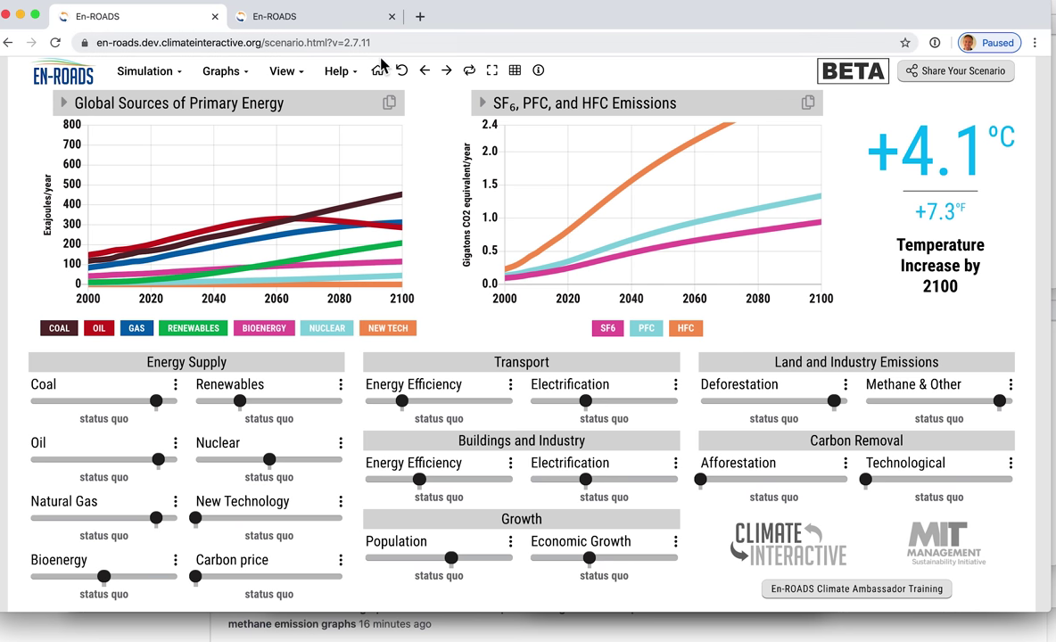
Step: Restore the default graphs and open the Climate system sensitivities group in the simulation's Assumptions
click(379, 71)
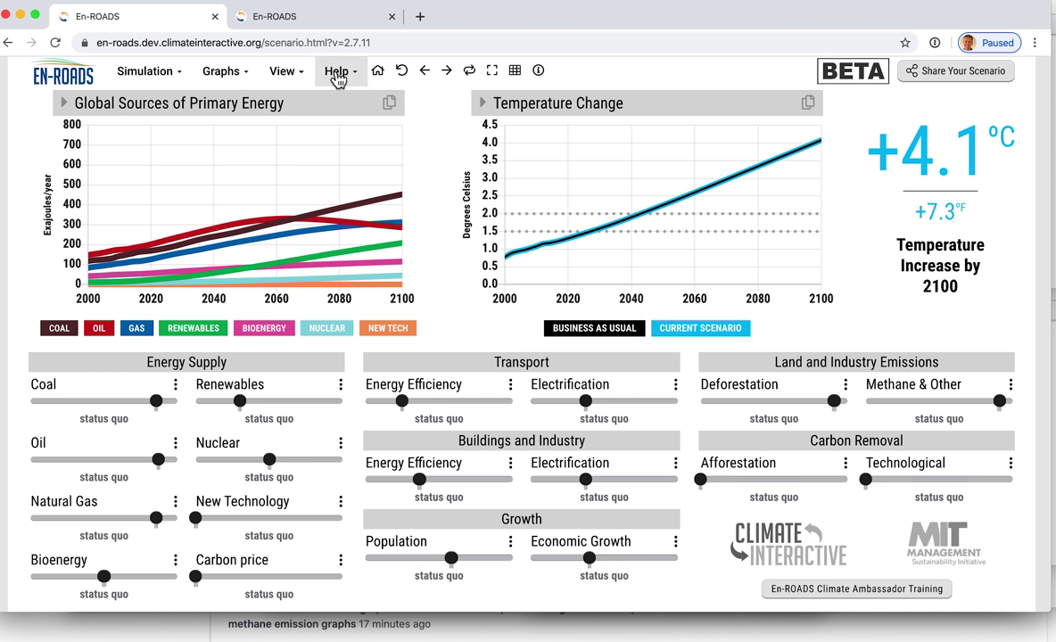
click(168, 78)
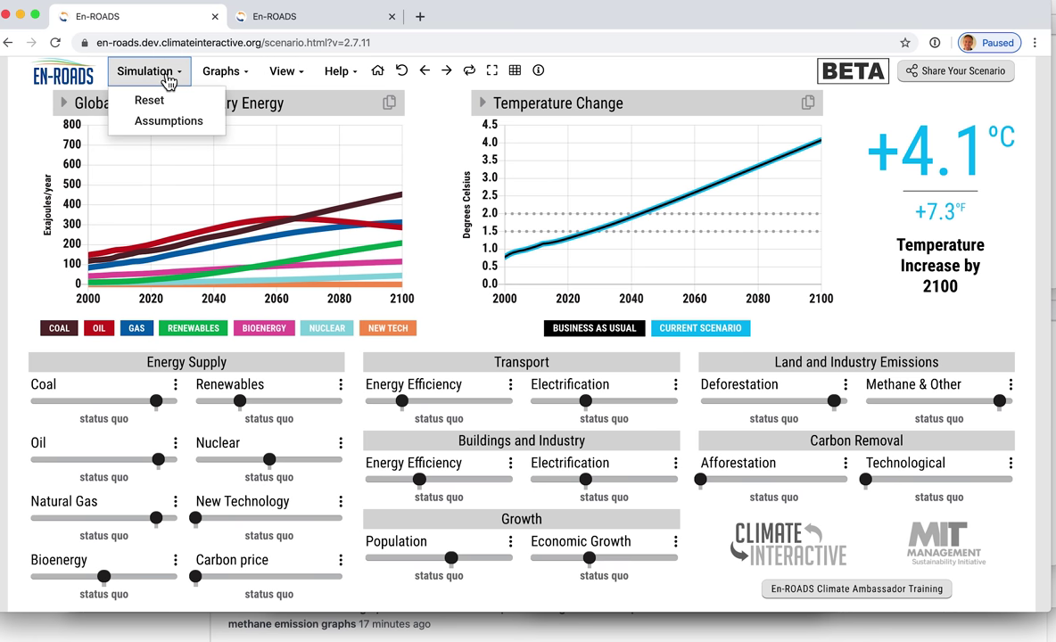
click(165, 120)
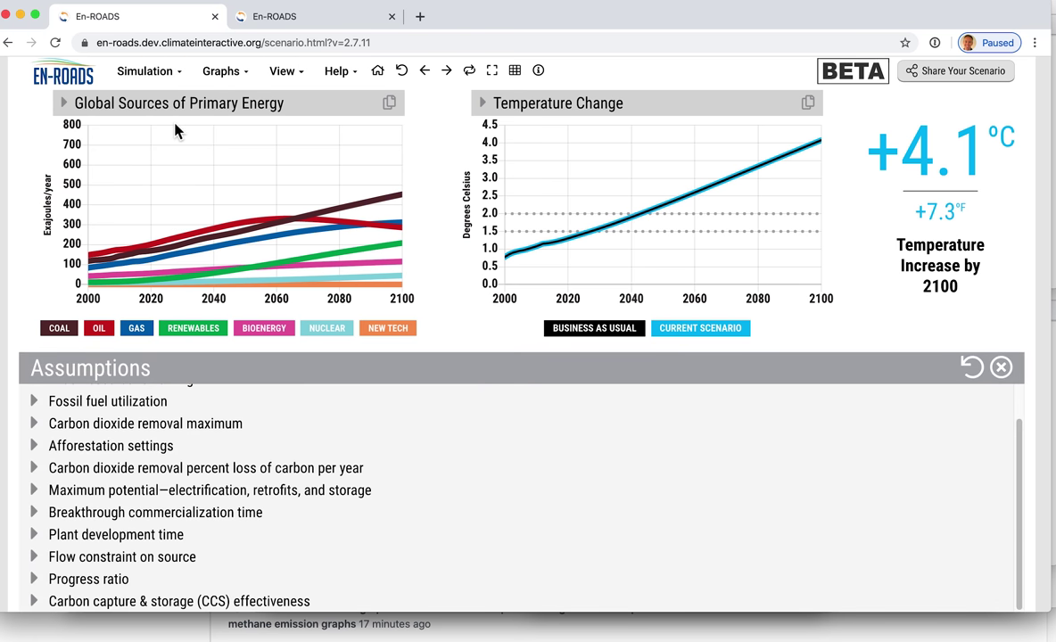
scroll(120, 453, up, 2)
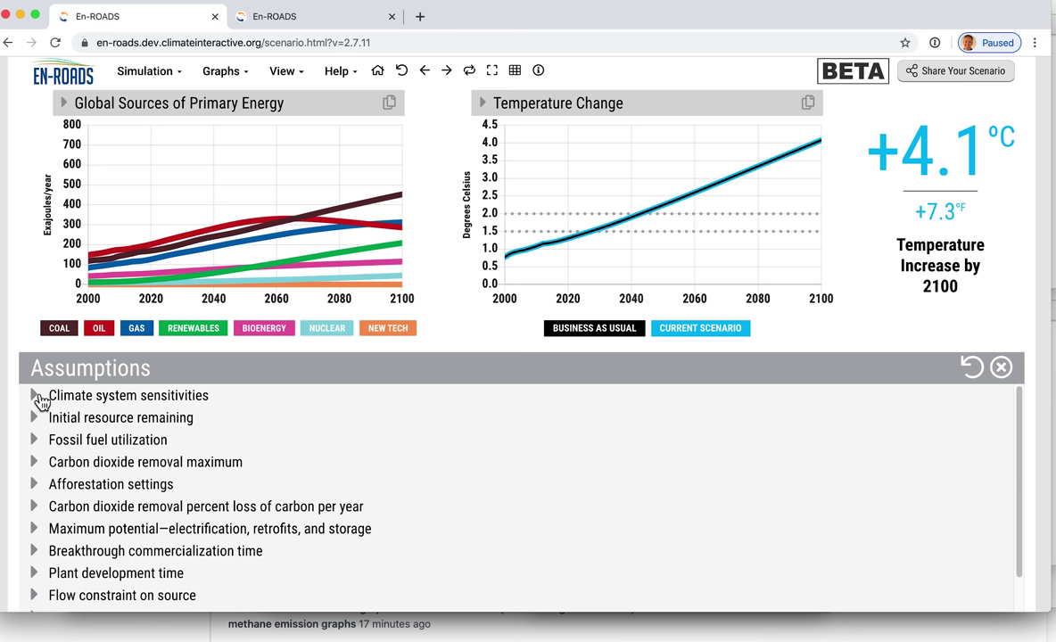
click(36, 395)
scroll(149, 477, down, 3)
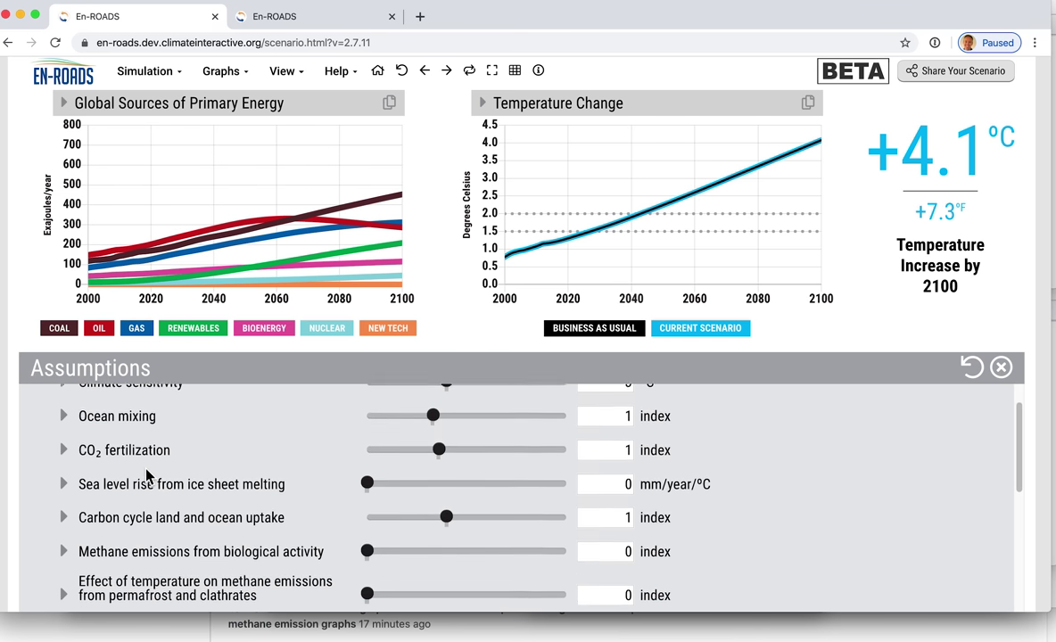
scroll(149, 476, down, 1)
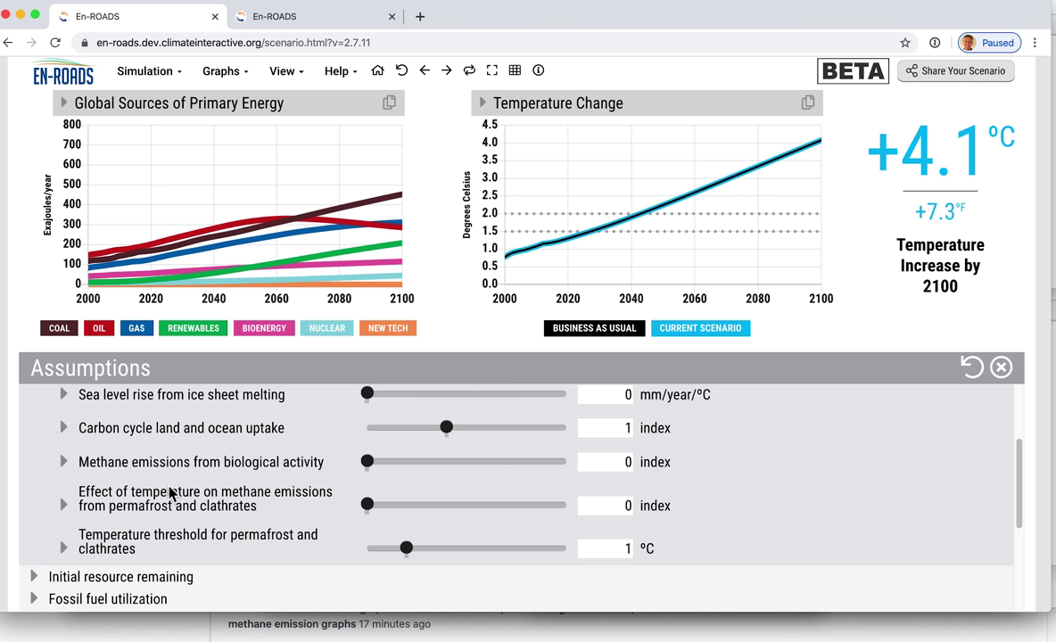
Step: Read the explanation of the effect of temperature on methane emissions from permafrost and clathrates, and collapse it again
click(65, 505)
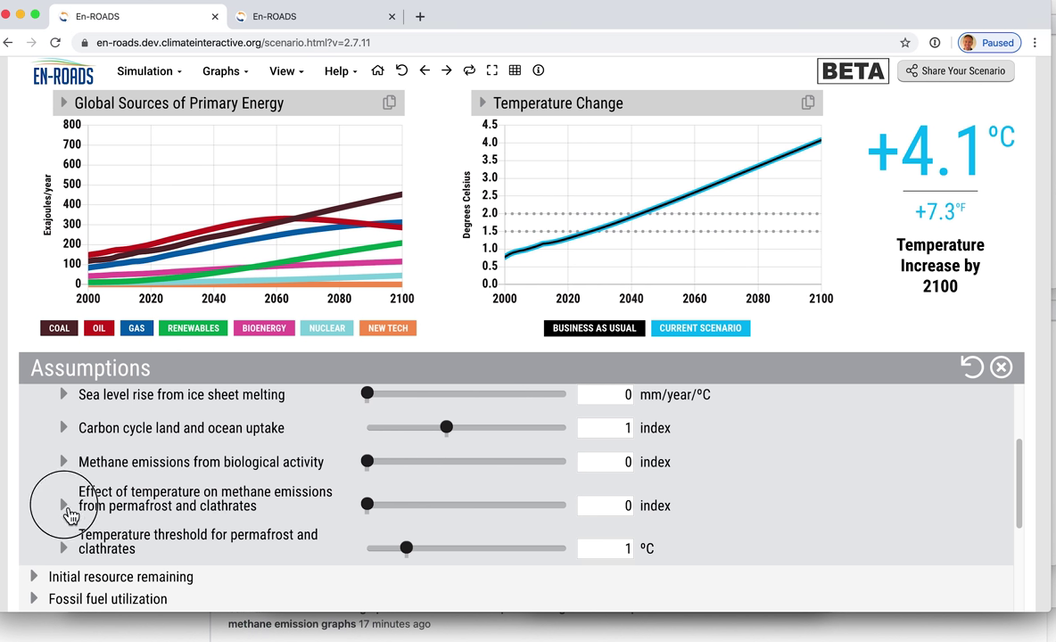
scroll(66, 510, down, 2)
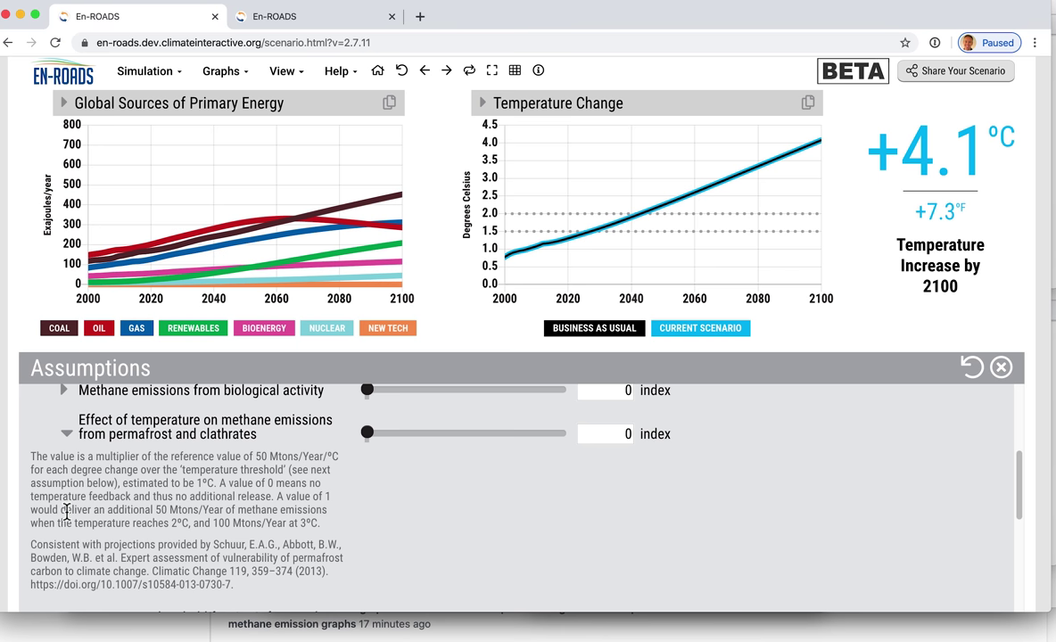
click(69, 434)
scroll(76, 444, up, 1)
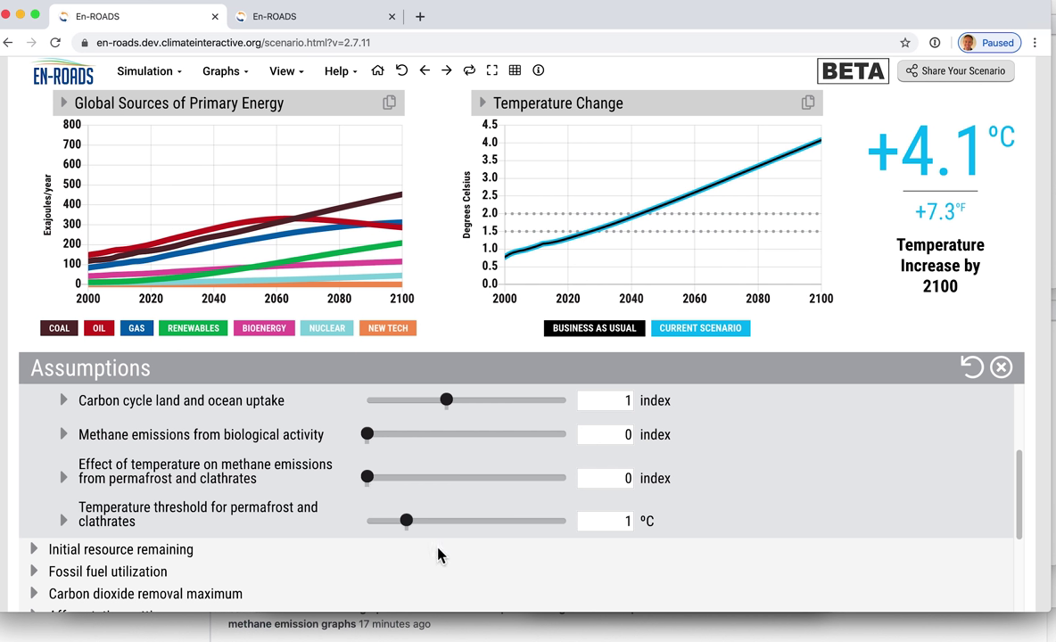
Step: Try an index of 2.4 for the effect of temperature on permafrost and clathrate methane emissions, and return it to 0
mouse_move(373, 486)
mouse_down()
mouse_move(532, 488)
mouse_move(382, 490)
mouse_up()
drag(506, 489, 562, 489)
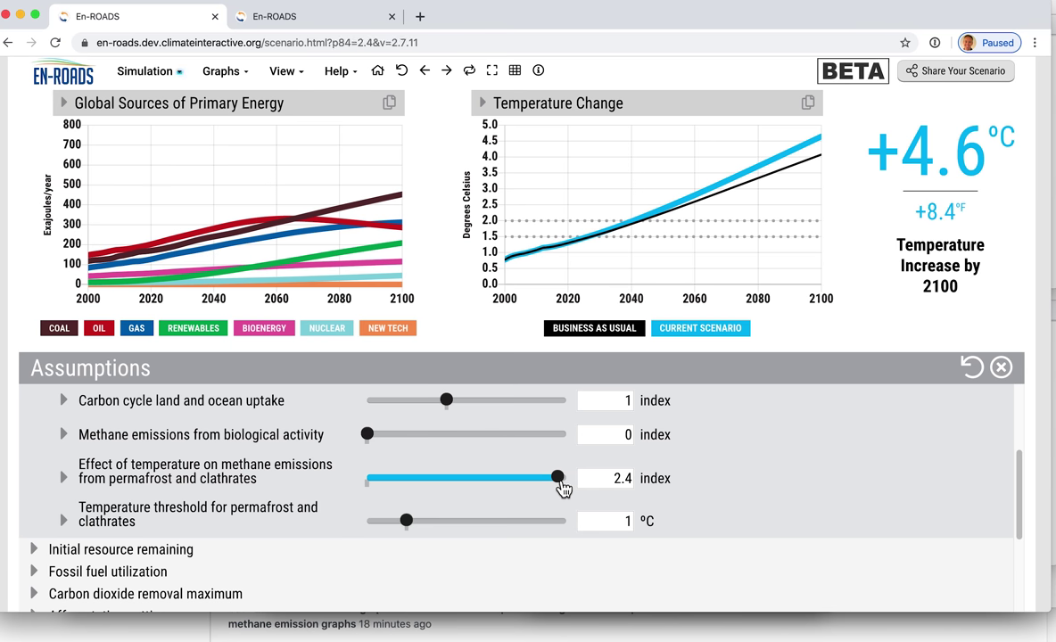
drag(562, 488, 355, 491)
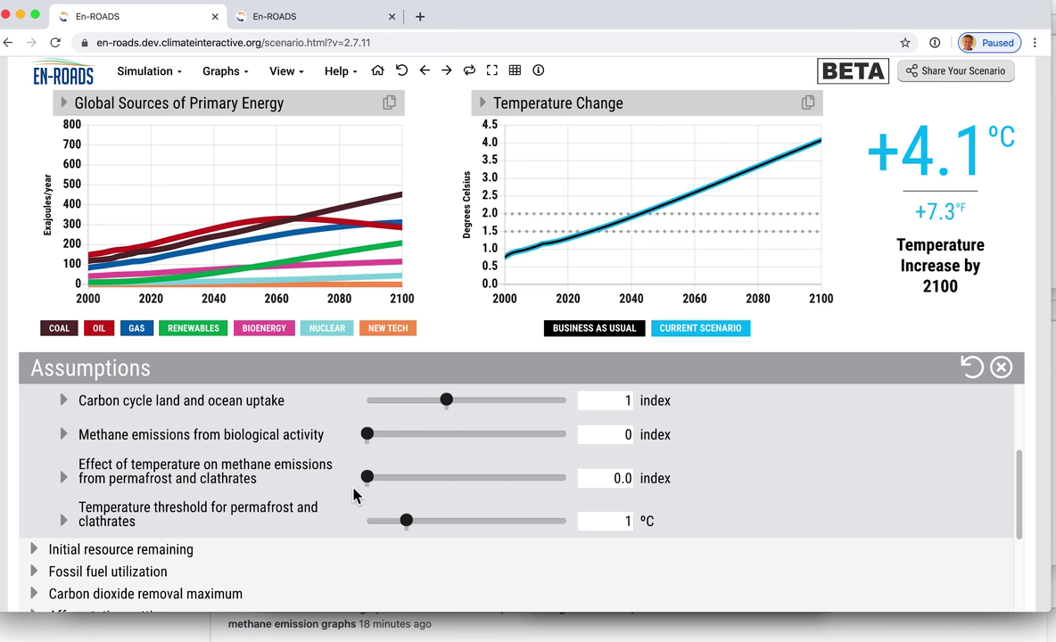